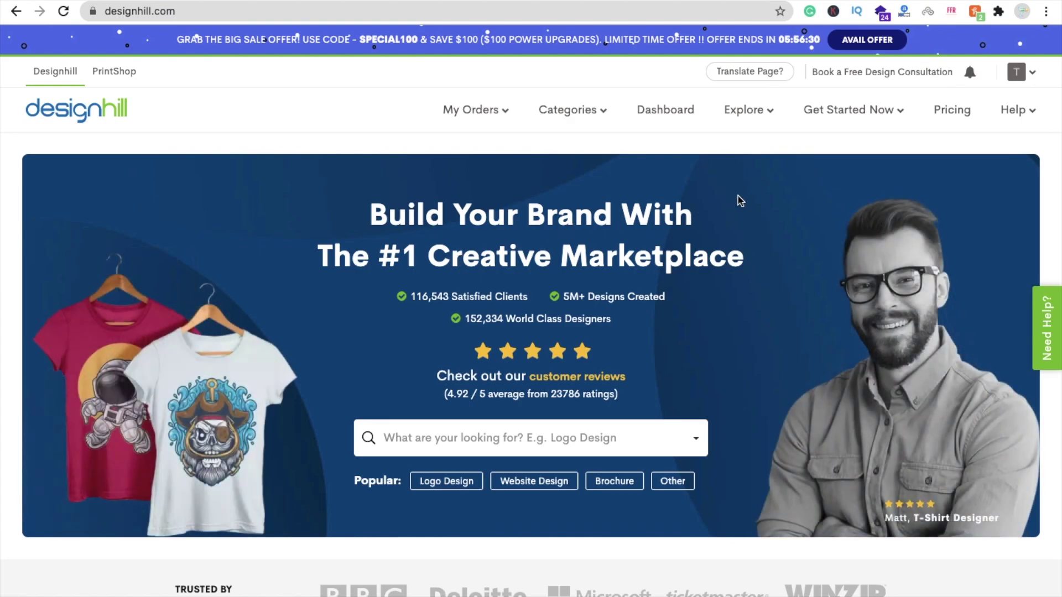
# Bring up the Get Started Now dropdown in Designhill's top navigation.
pyautogui.moveTo(854, 123)
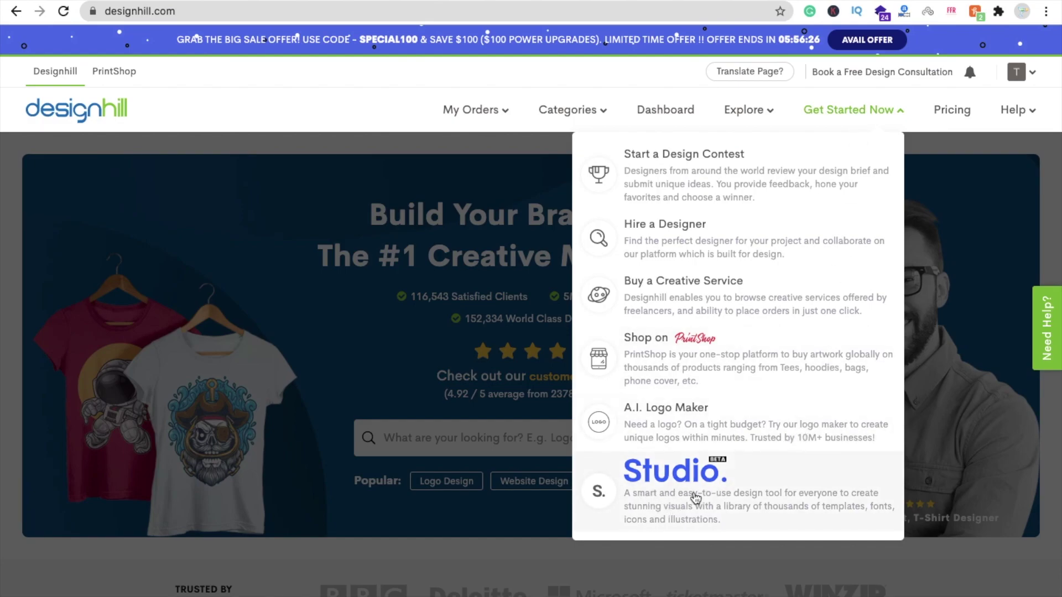
# Go to the Studio page from the dropdown, browse it, and start using Studio for free.
pyautogui.click(695, 499)
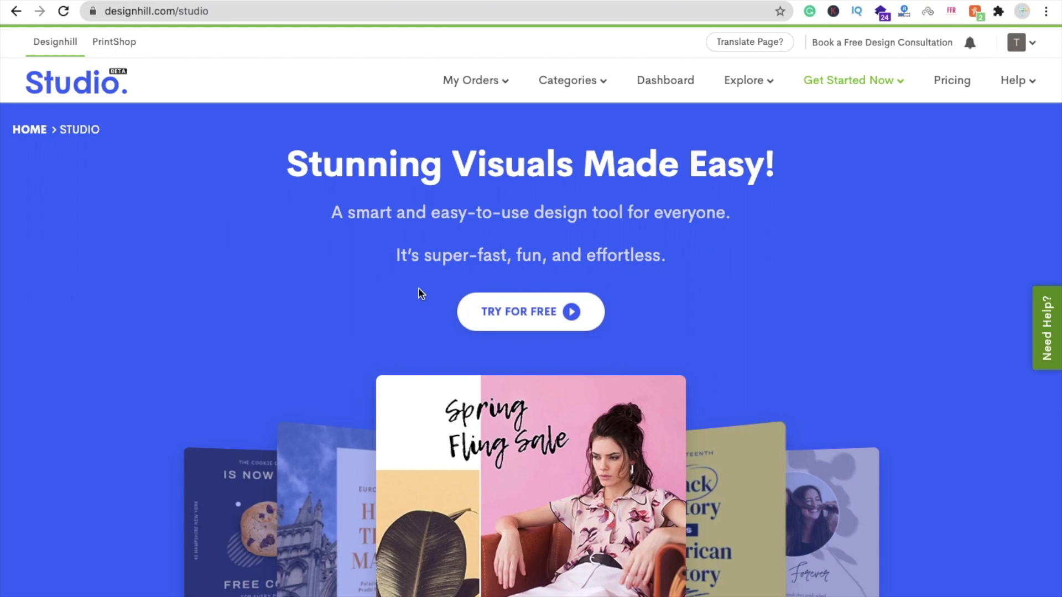
pyautogui.scroll(-10, 419, 293)
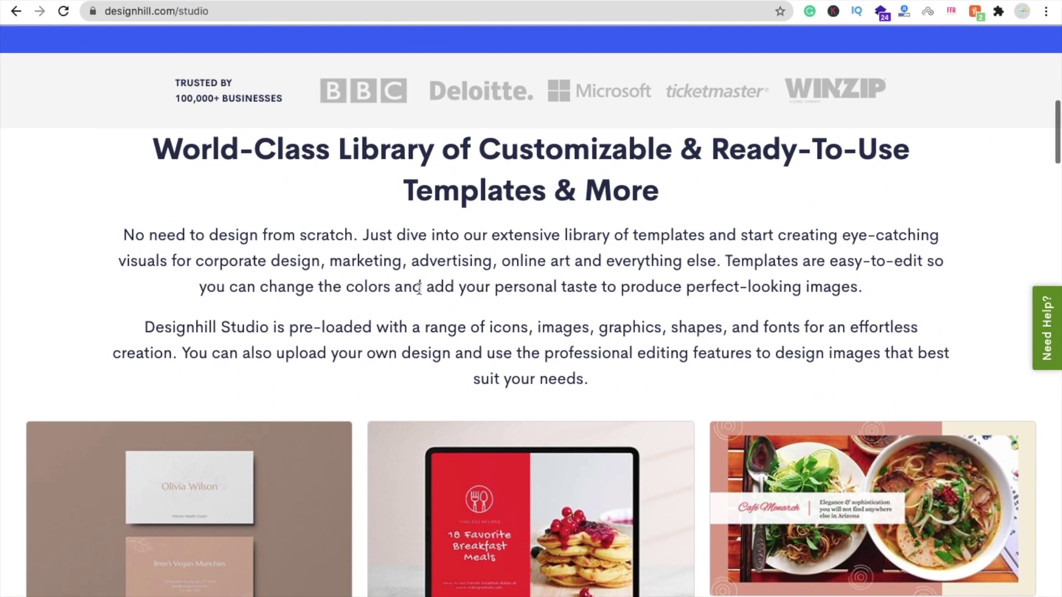
pyautogui.scroll(-4, 419, 288)
pyautogui.scroll(-3, 356, 288)
pyautogui.scroll(-6, 356, 287)
pyautogui.scroll(-9, 356, 282)
pyautogui.scroll(20, 357, 300)
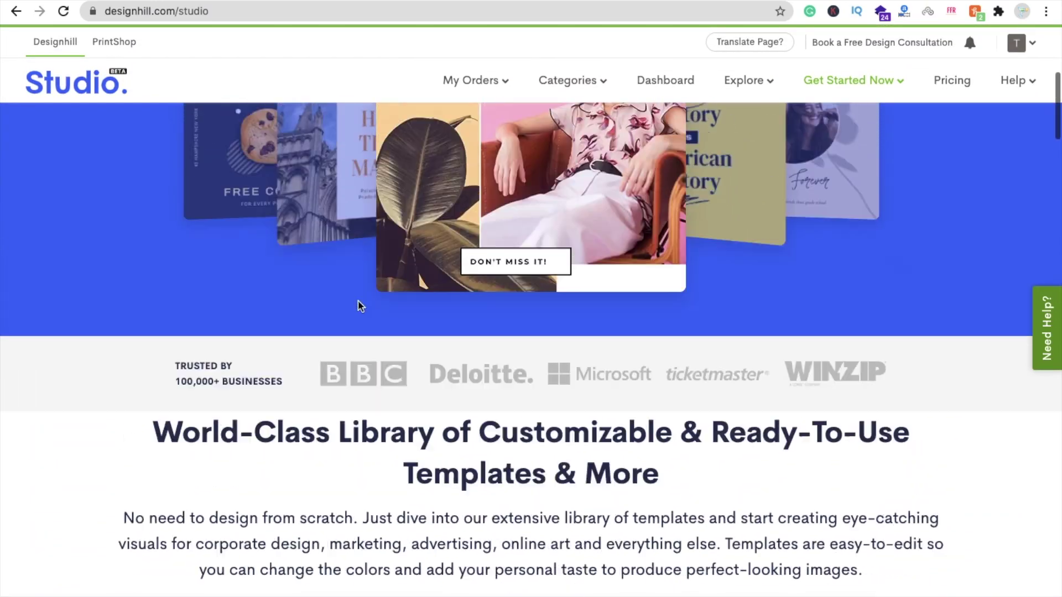
pyautogui.scroll(5, 360, 306)
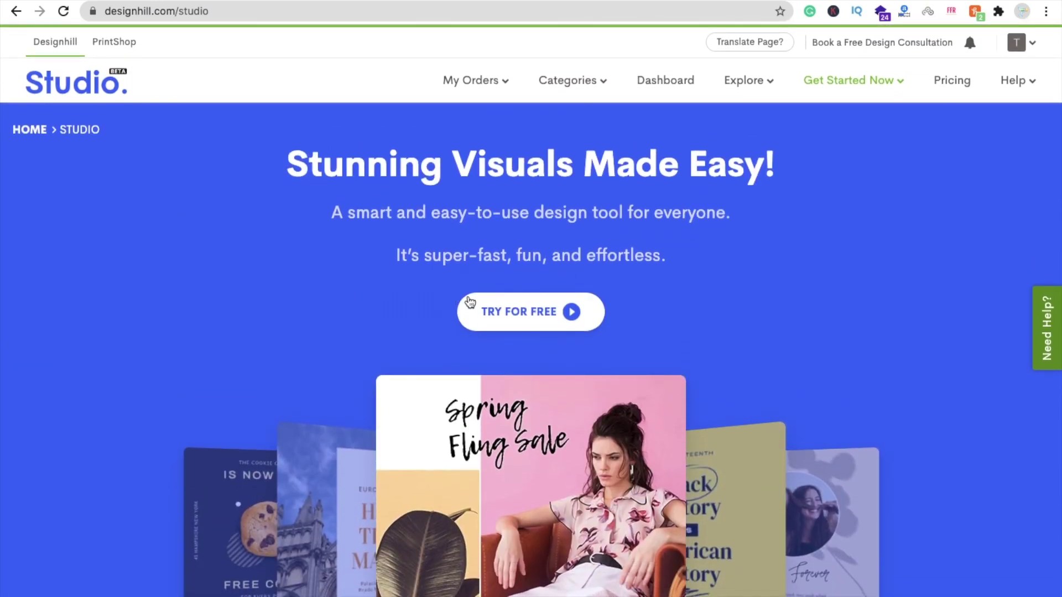
pyautogui.click(521, 311)
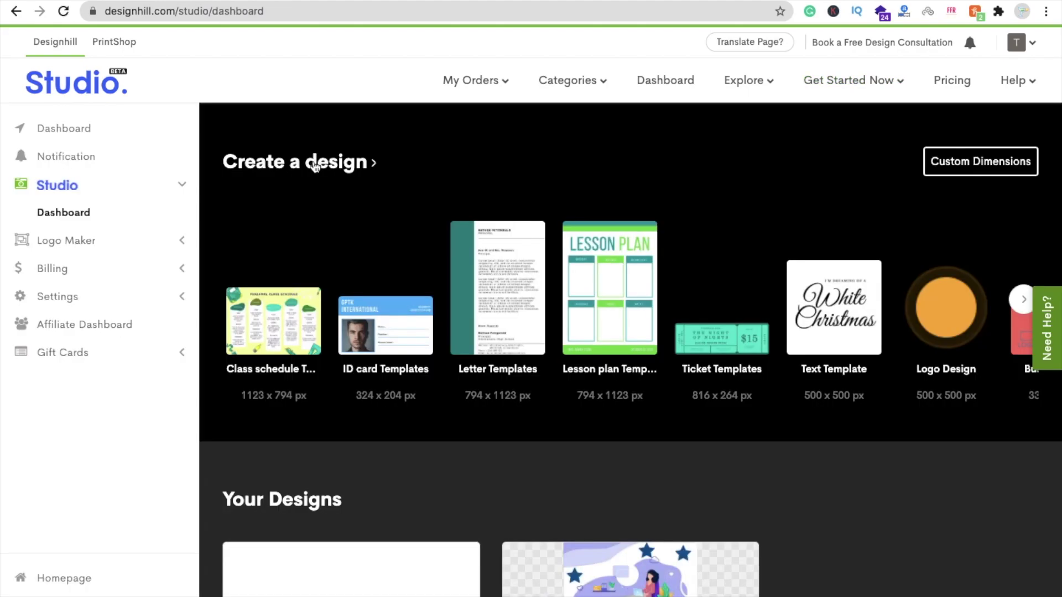
# Show all design types and browse Social Media sizes to the 1280 × 720 YouTube Thumbnail.
pyautogui.click(313, 164)
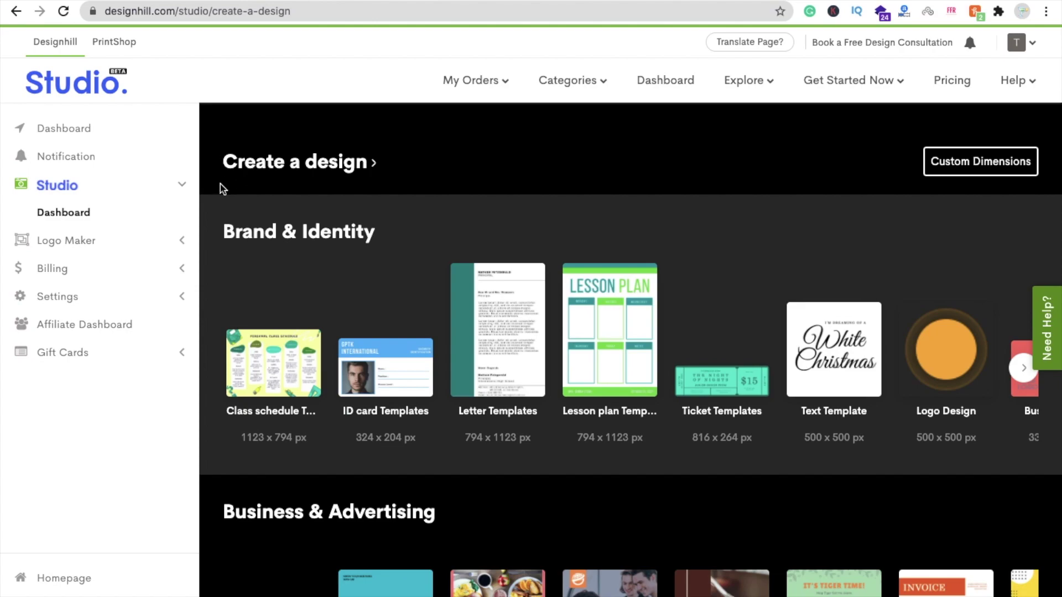
pyautogui.scroll(-2, 412, 258)
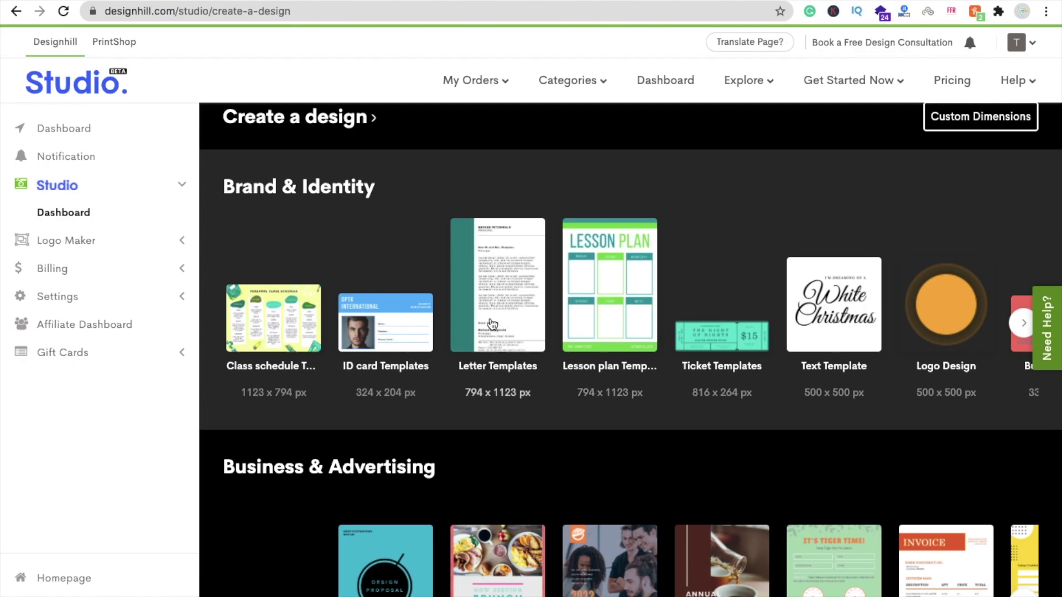
pyautogui.hscroll(2, 491, 324)
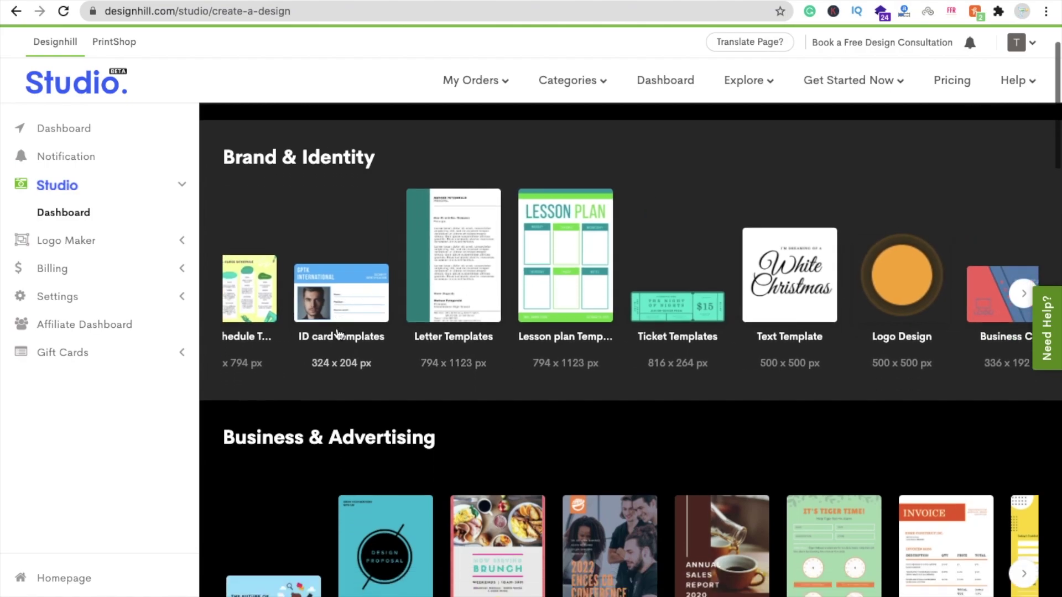
pyautogui.scroll(-4, 340, 332)
pyautogui.scroll(-3, 338, 332)
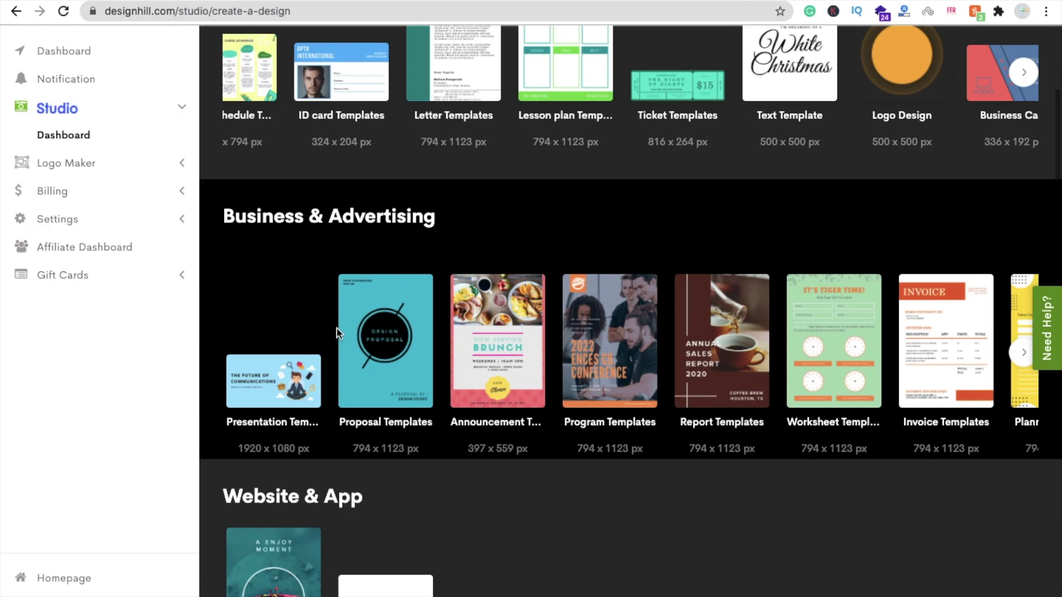
pyautogui.scroll(-1, 338, 332)
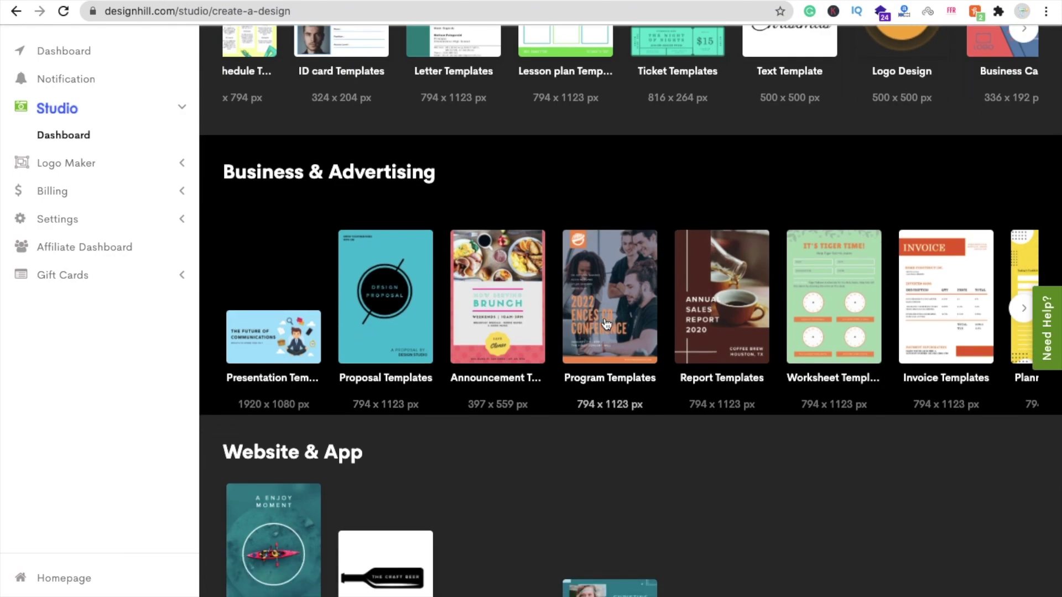
pyautogui.hscroll(3, 606, 323)
pyautogui.scroll(-3, 605, 323)
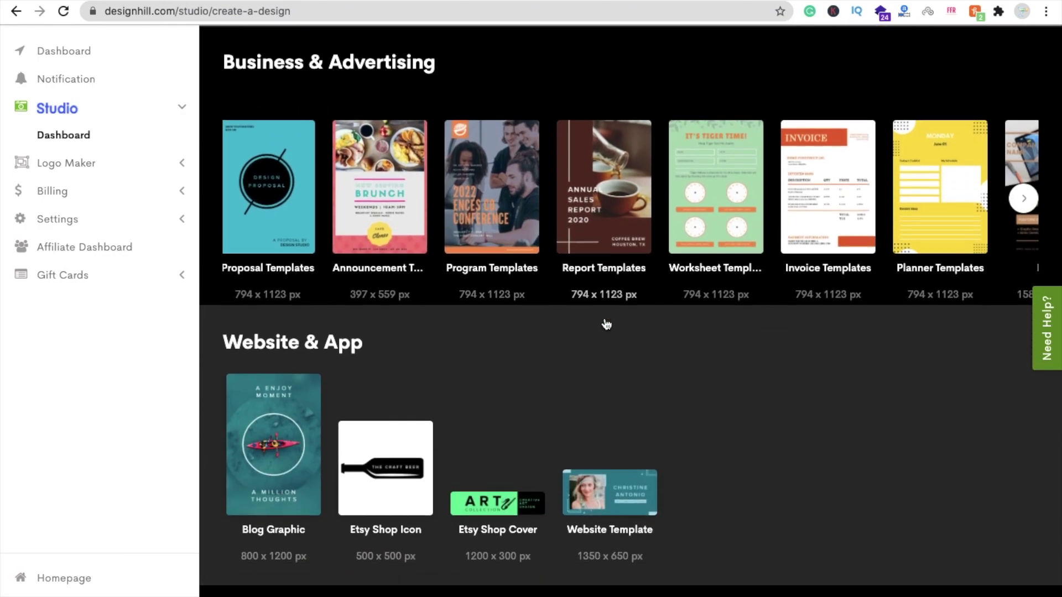
pyautogui.scroll(-5, 606, 324)
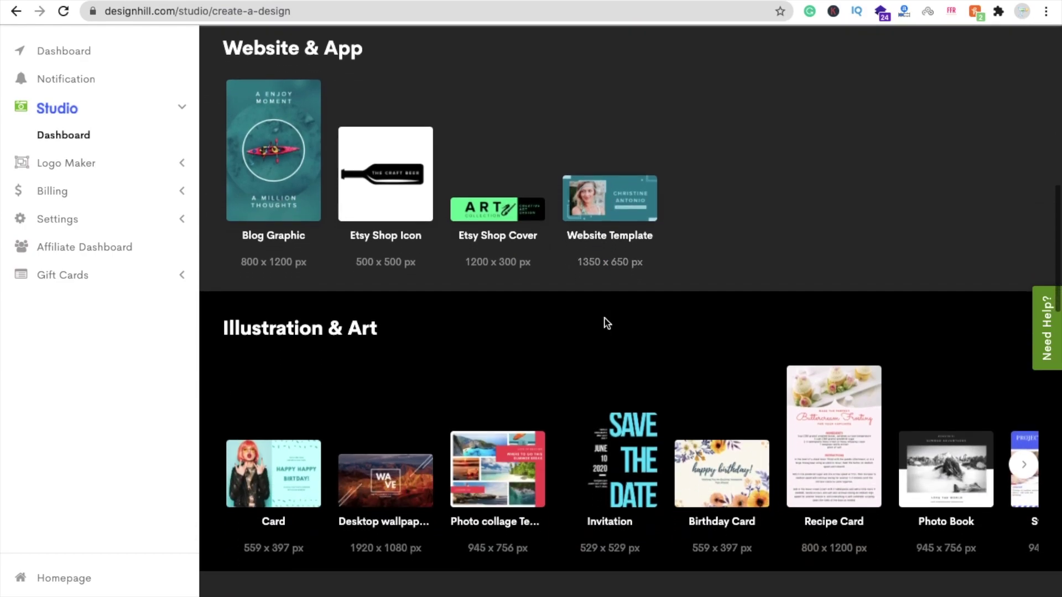
pyautogui.scroll(-4, 483, 328)
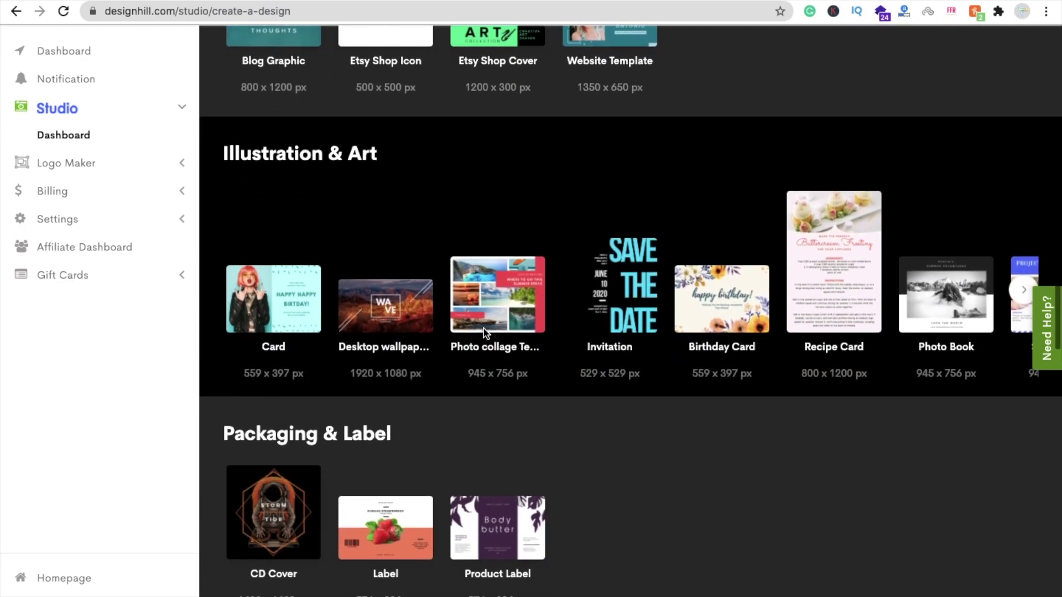
pyautogui.scroll(-15, 484, 331)
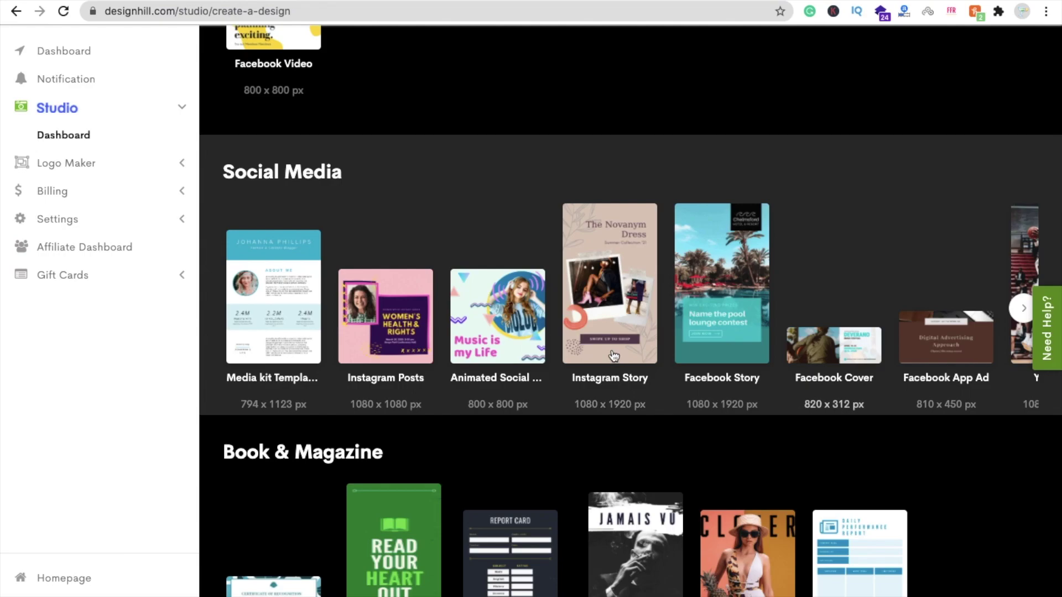
pyautogui.hscroll(10, 612, 355)
pyautogui.hscroll(2, 612, 356)
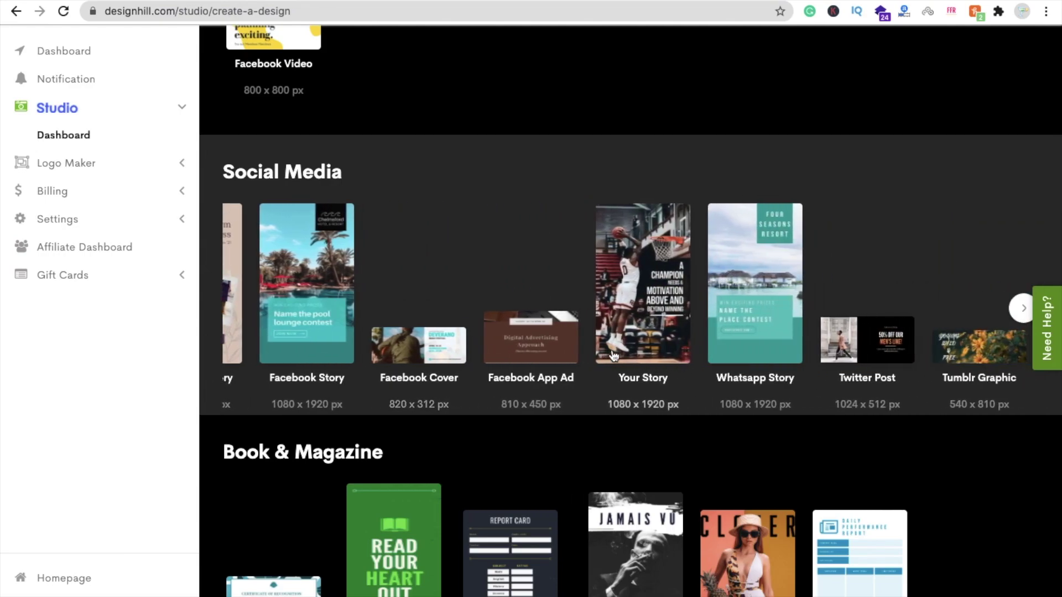
pyautogui.hscroll(6, 684, 342)
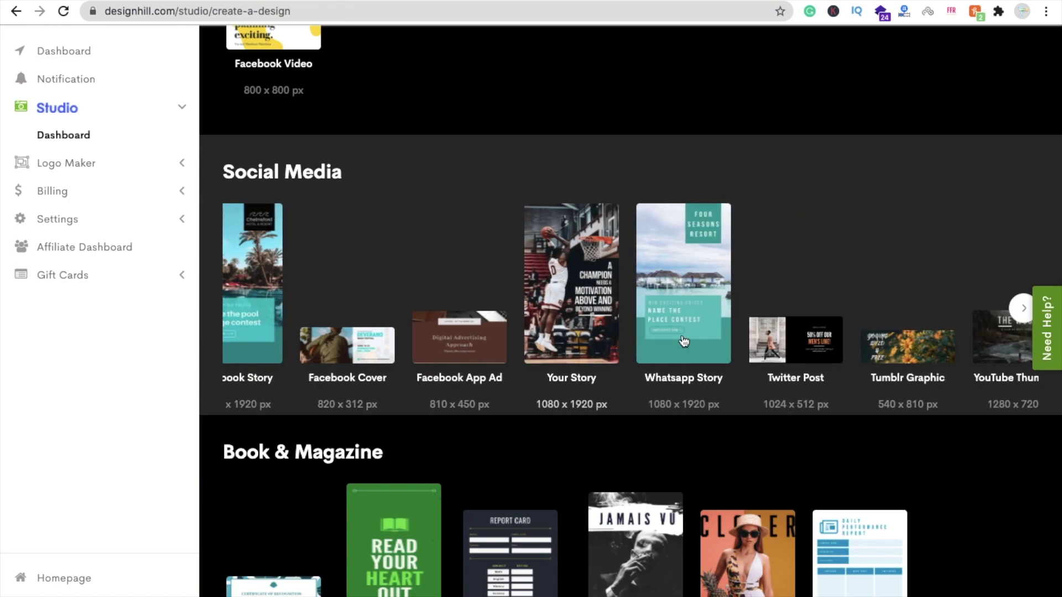
pyautogui.hscroll(5, 684, 341)
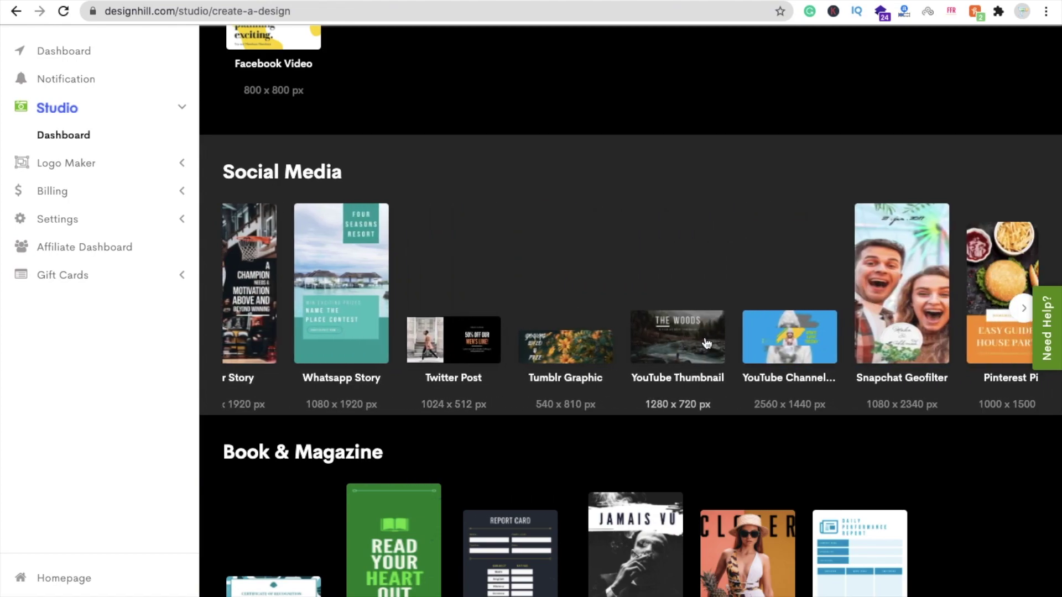
# Start a YouTube Thumbnail design and apply the 'going blonde' template.
pyautogui.click(686, 342)
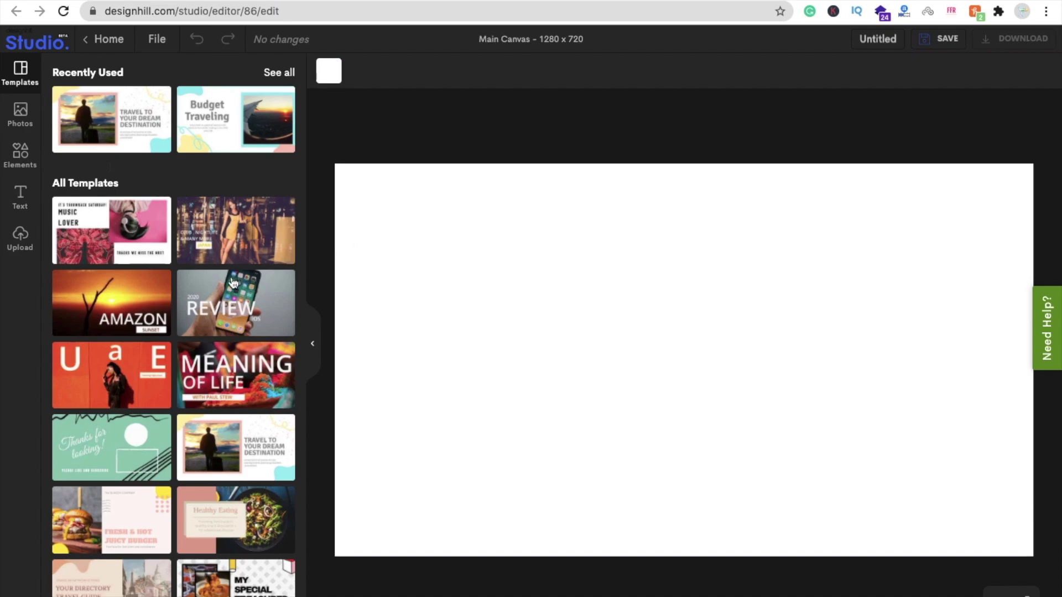
pyautogui.scroll(-10, 232, 283)
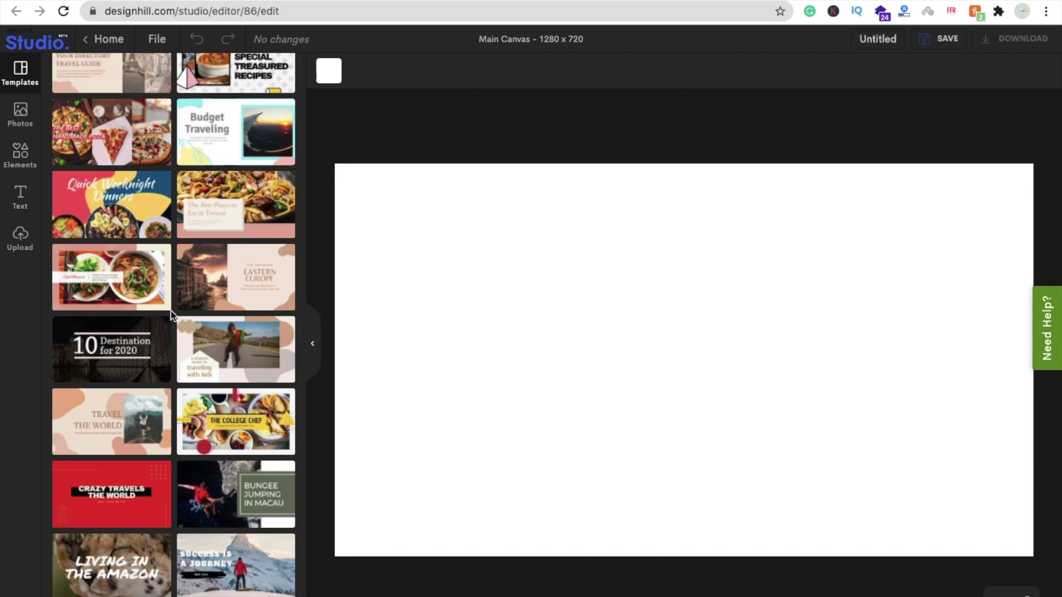
pyautogui.scroll(-12, 264, 404)
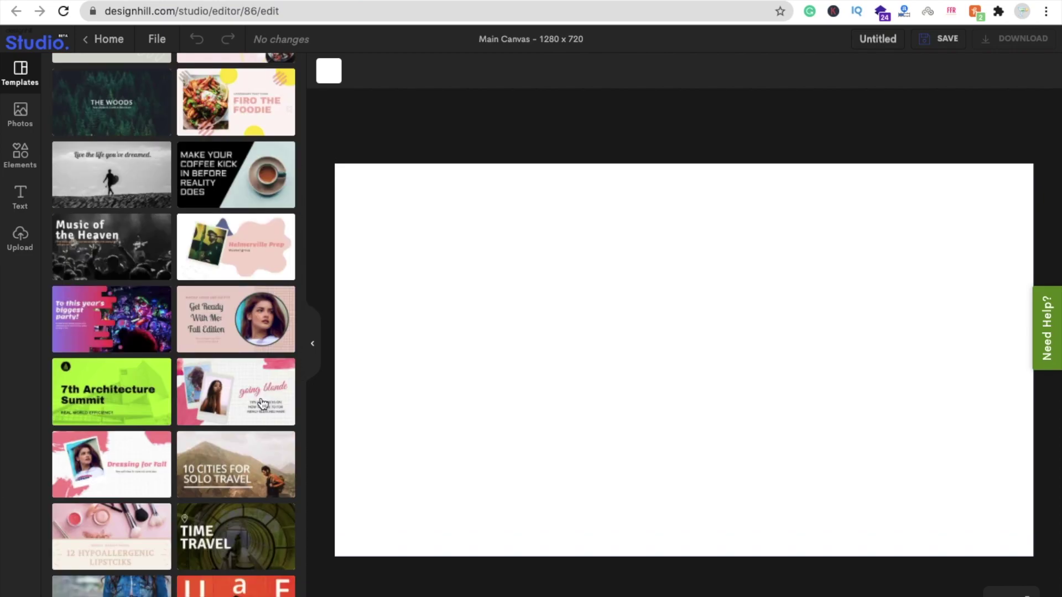
pyautogui.click(217, 392)
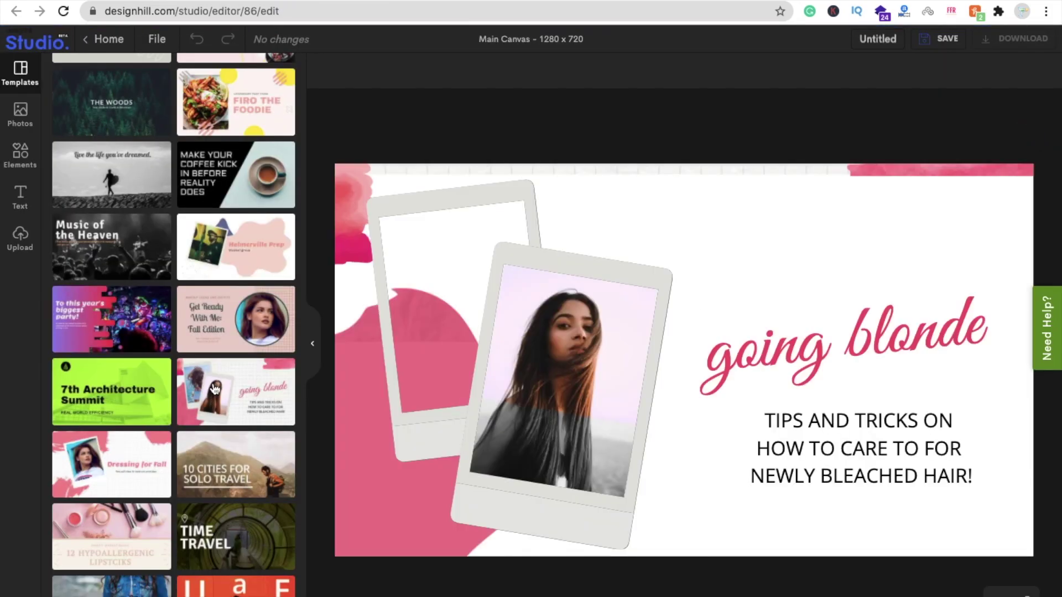
# Select every template element on the canvas and delete them, leaving a blank canvas.
pyautogui.click(20, 115)
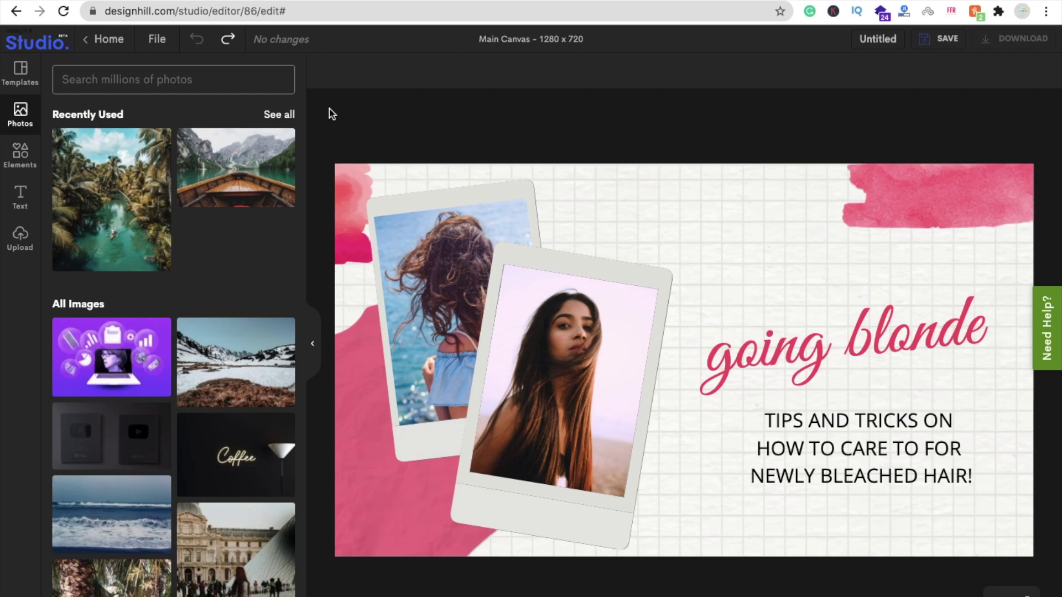
pyautogui.moveTo(331, 113); pyautogui.dragTo(1016, 523)
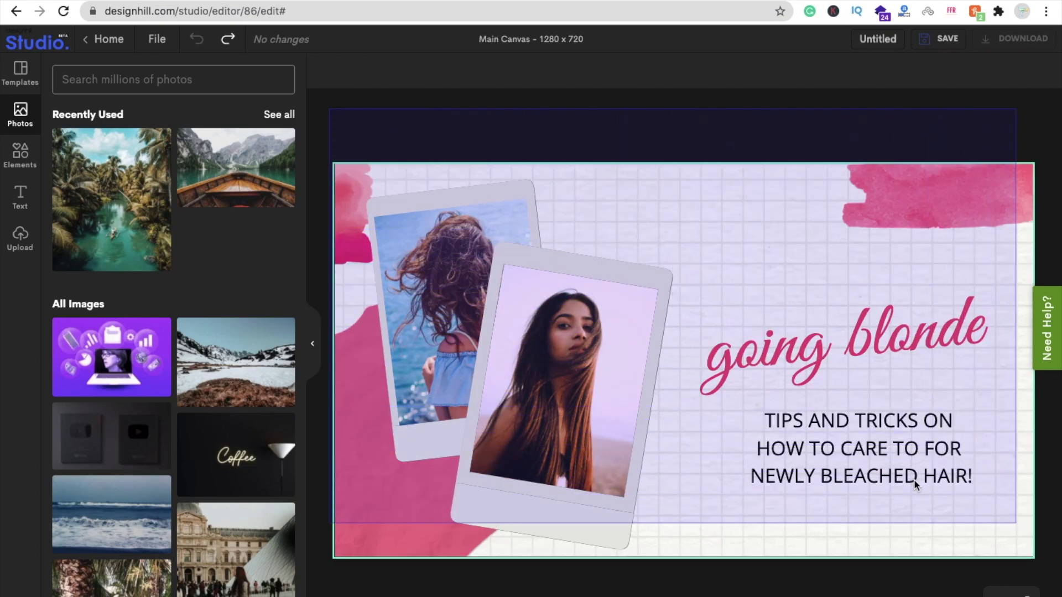
pyautogui.press('Delete')
pyautogui.press('super+r')
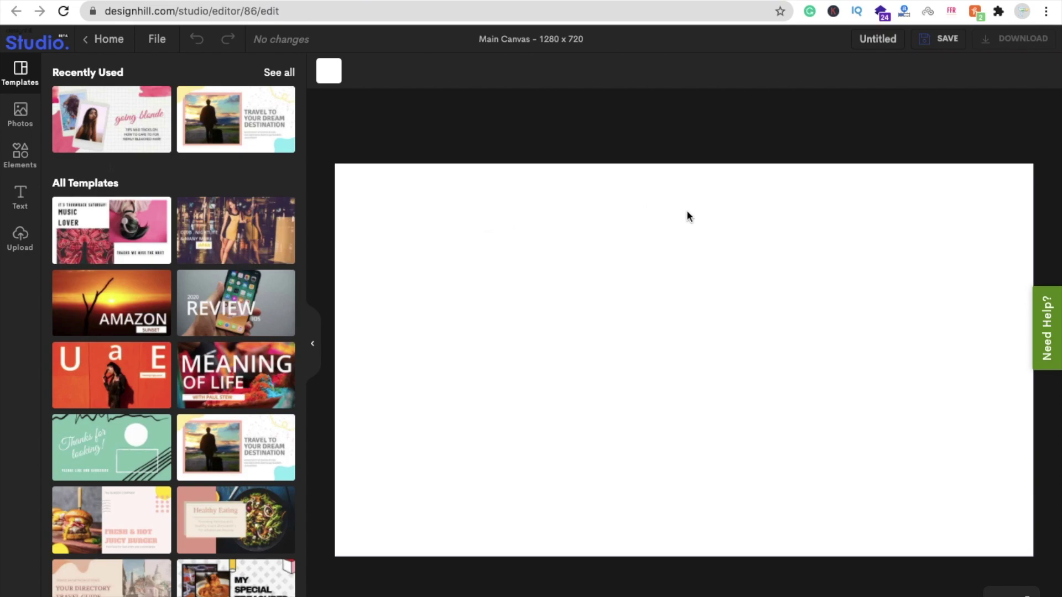
# Search the stock photo library for 'work'.
pyautogui.click(20, 116)
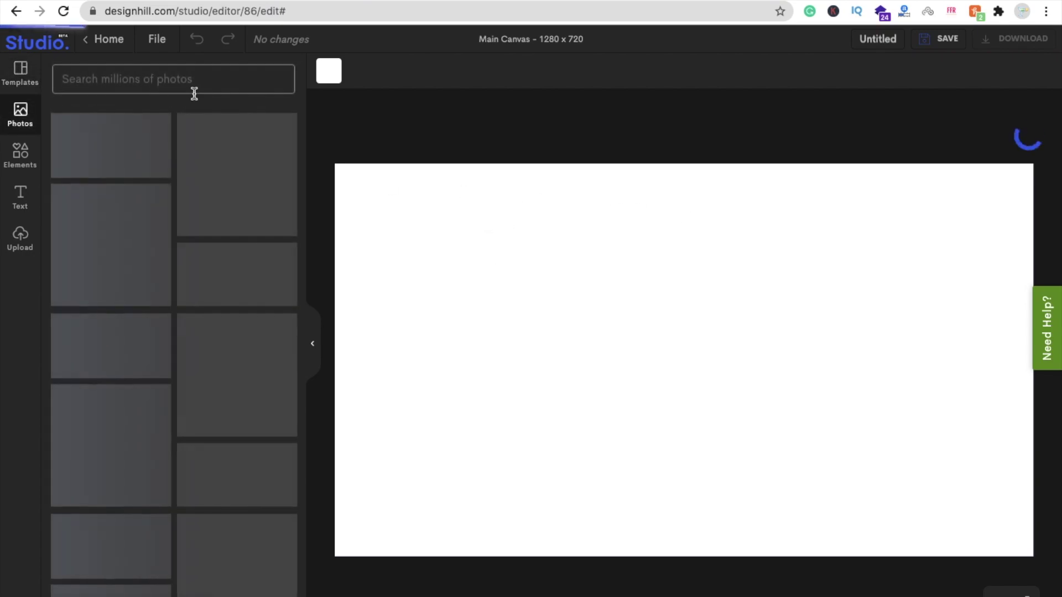
pyautogui.click(215, 85)
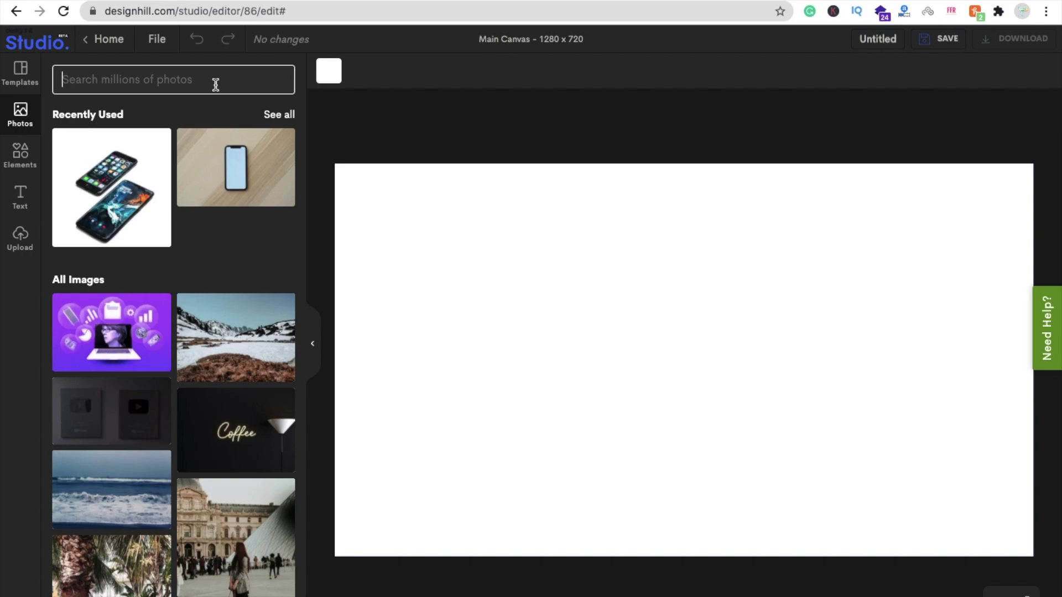
pyautogui.write('work')
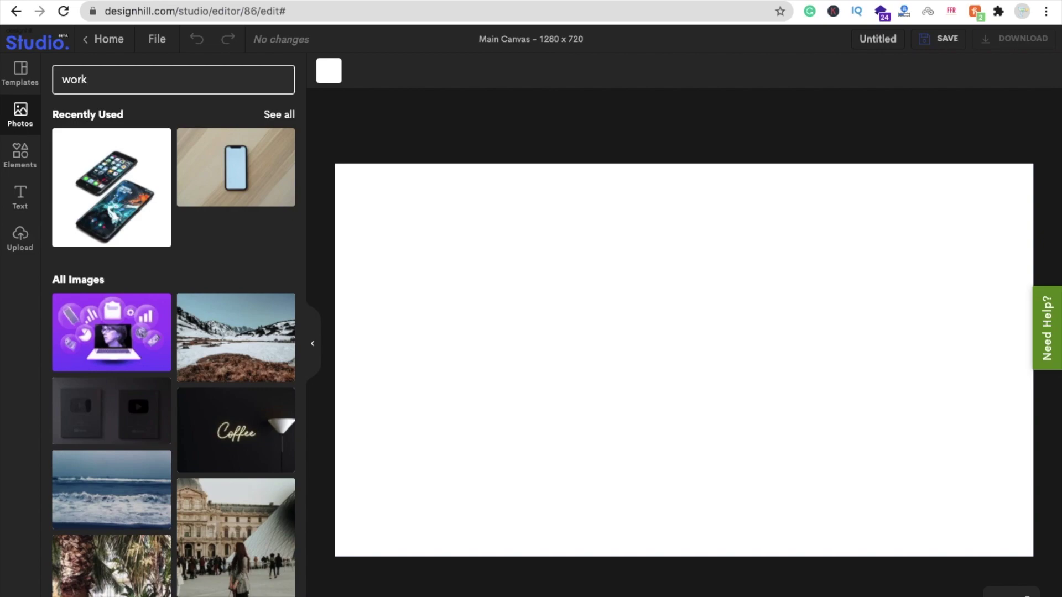
pyautogui.press('Return')
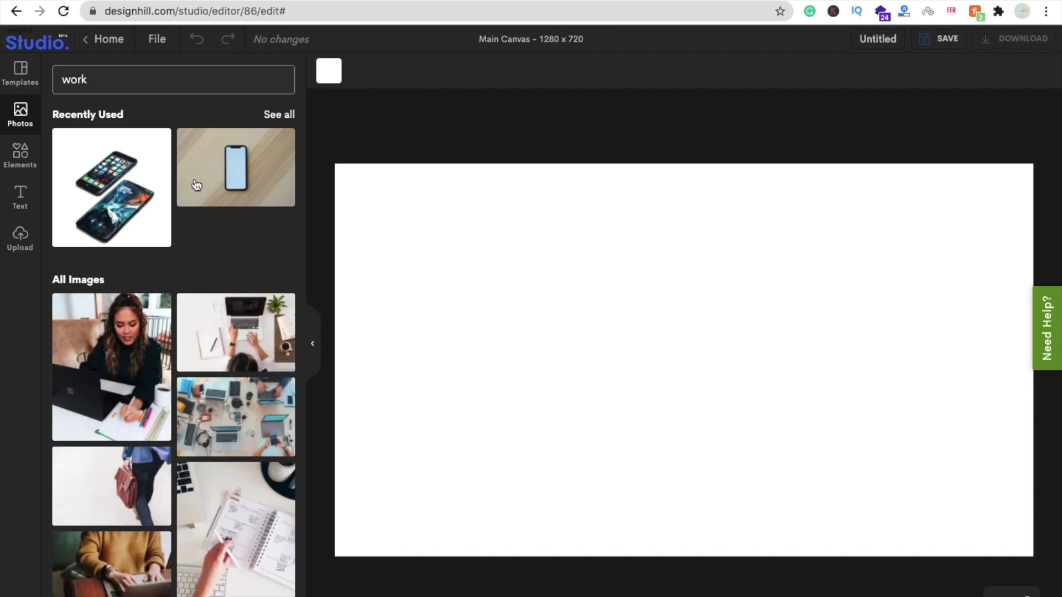
pyautogui.scroll(-2, 193, 291)
pyautogui.scroll(-2, 194, 293)
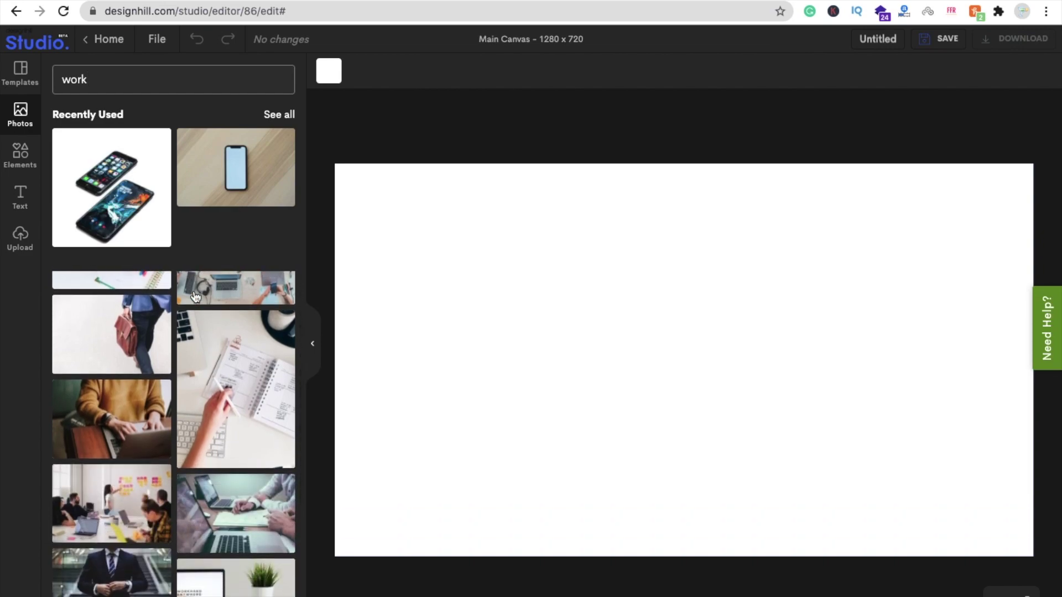
pyautogui.scroll(-3, 195, 296)
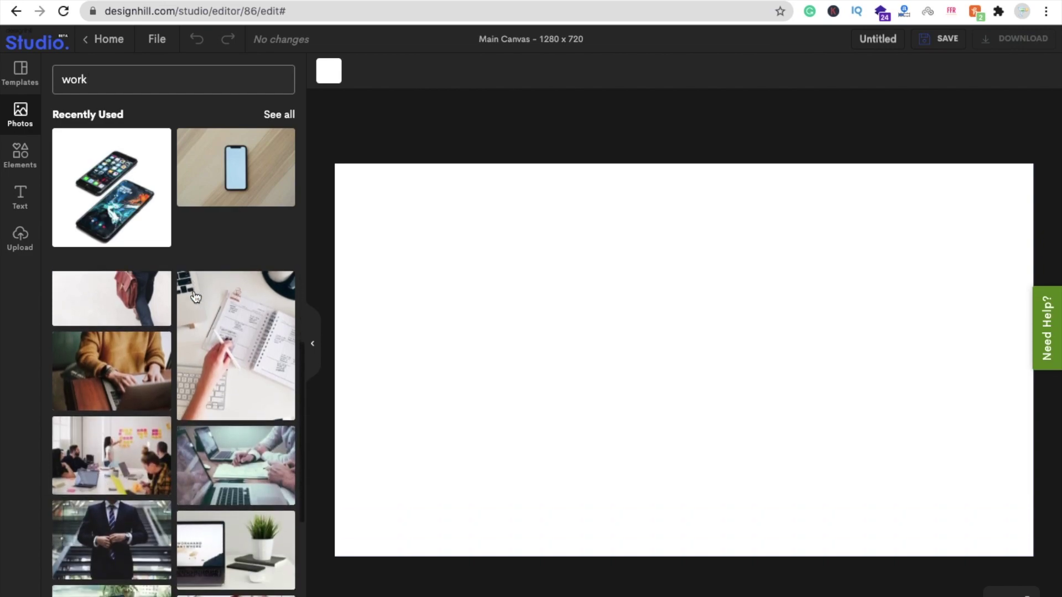
pyautogui.scroll(-10, 195, 297)
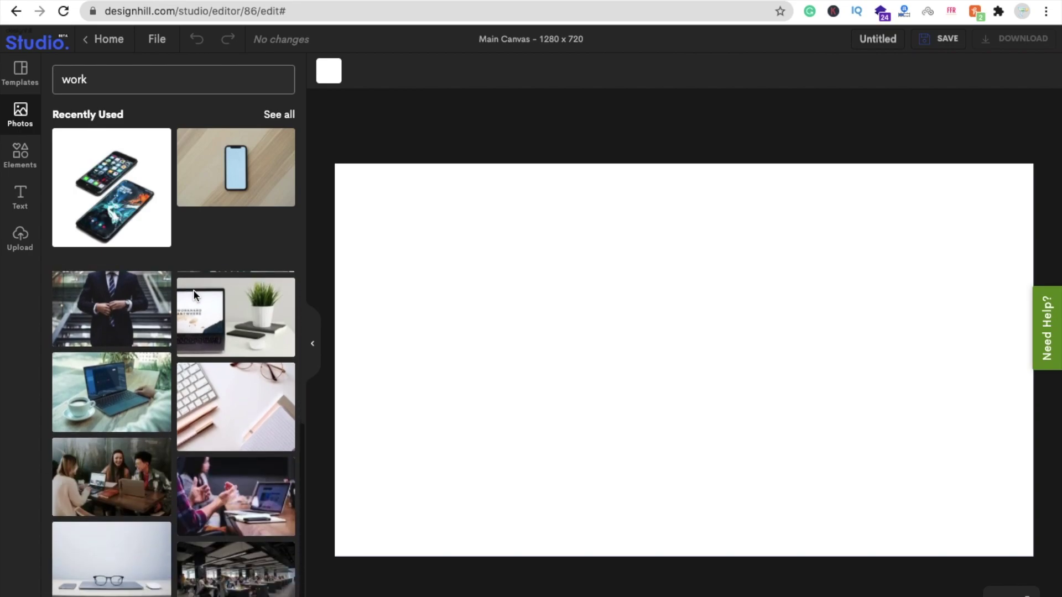
pyautogui.scroll(-12, 195, 297)
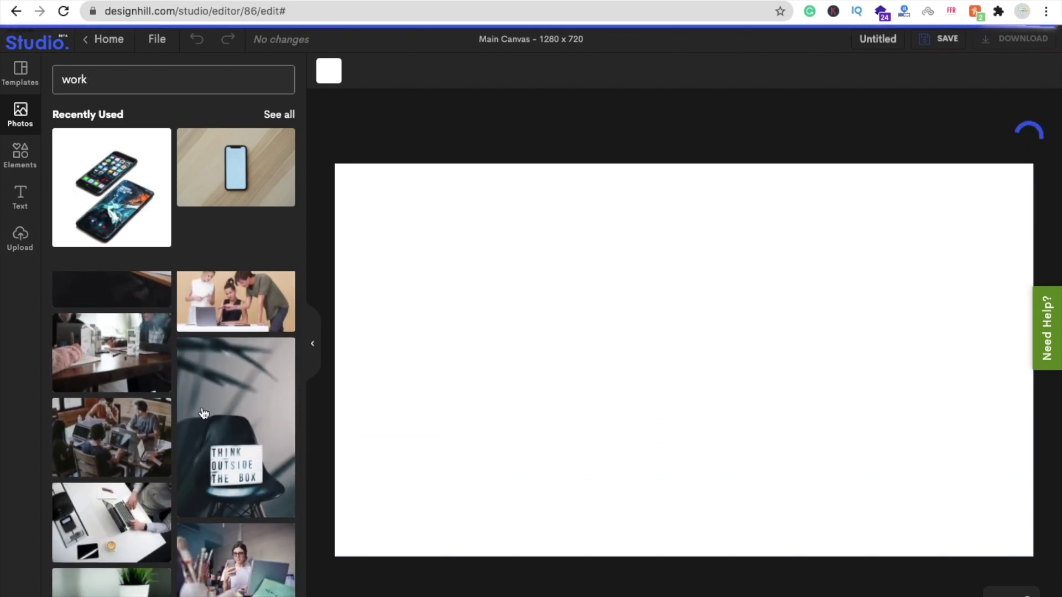
# Add the white-desk plant photo and stretch it to cover the whole 1280 × 720 canvas.
pyautogui.click(236, 360)
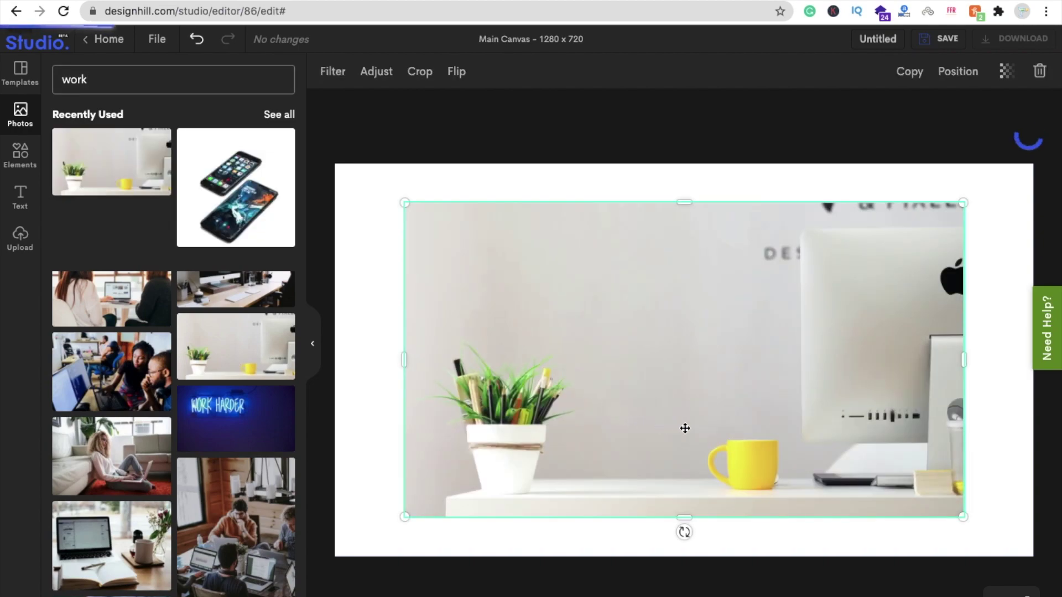
pyautogui.moveTo(673, 422); pyautogui.dragTo(616, 391)
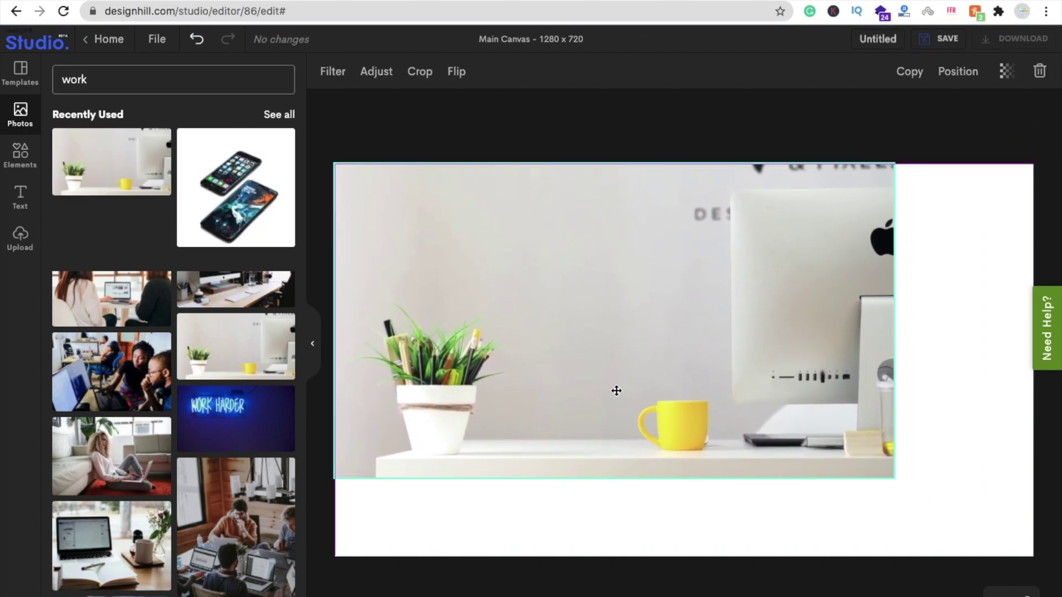
pyautogui.moveTo(894, 479); pyautogui.dragTo(1037, 583)
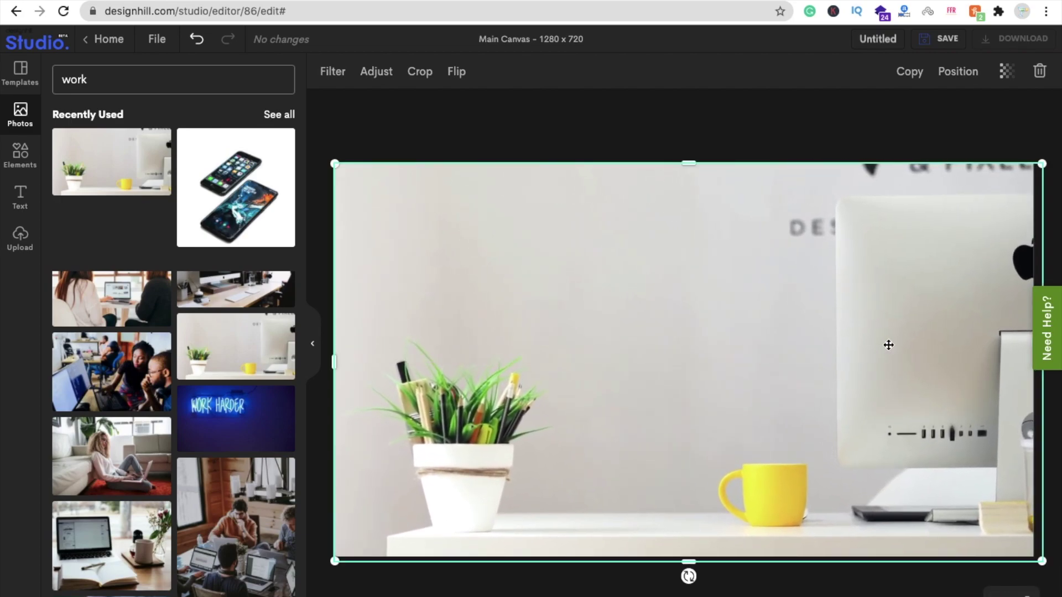
pyautogui.click(719, 138)
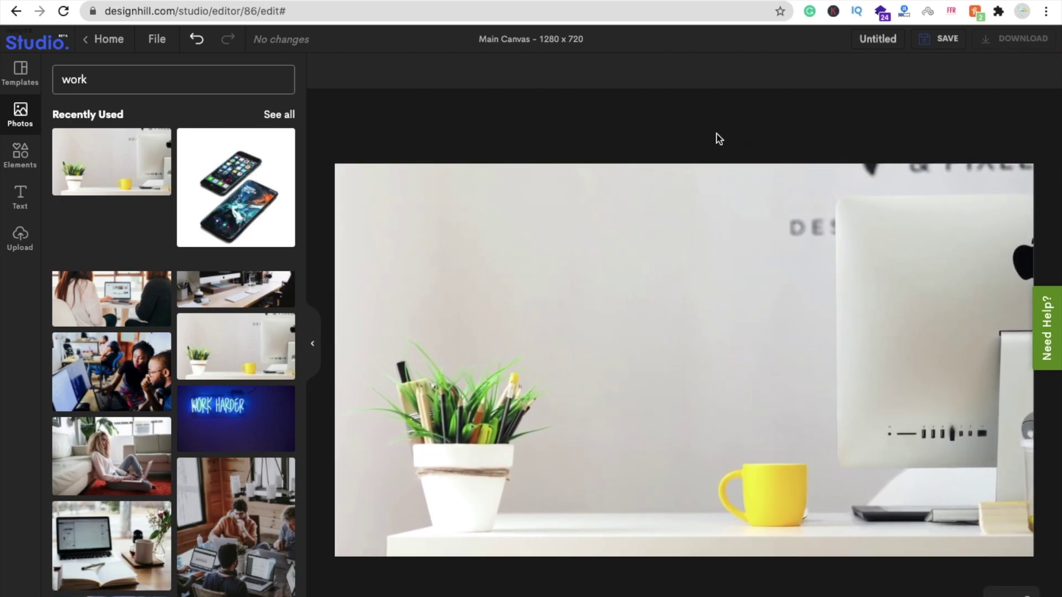
# Add the Bare Organics text template and ungroup its heading and subheading.
pyautogui.click(14, 193)
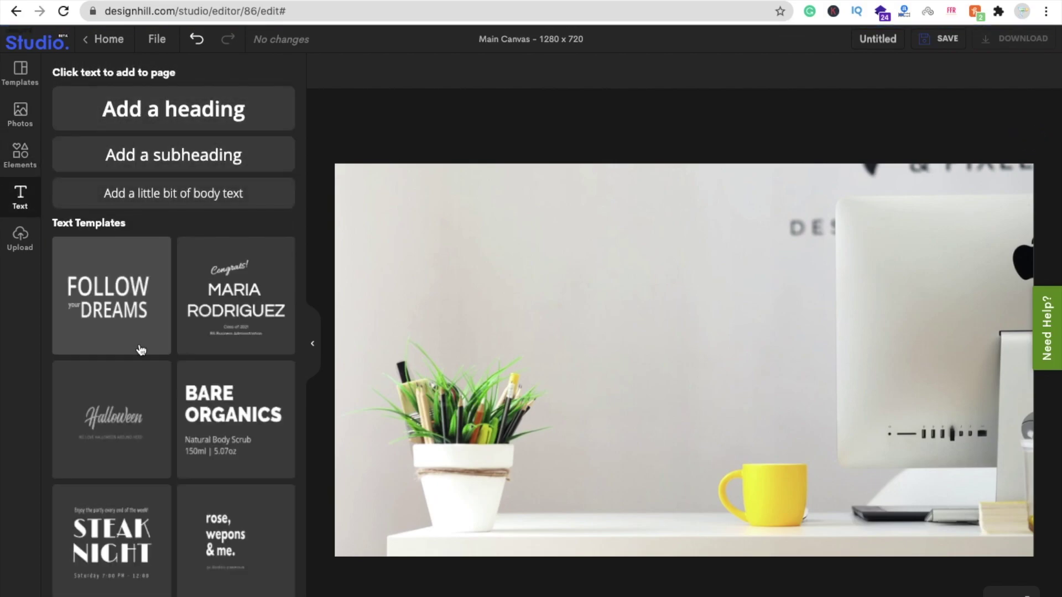
pyautogui.scroll(-3, 141, 350)
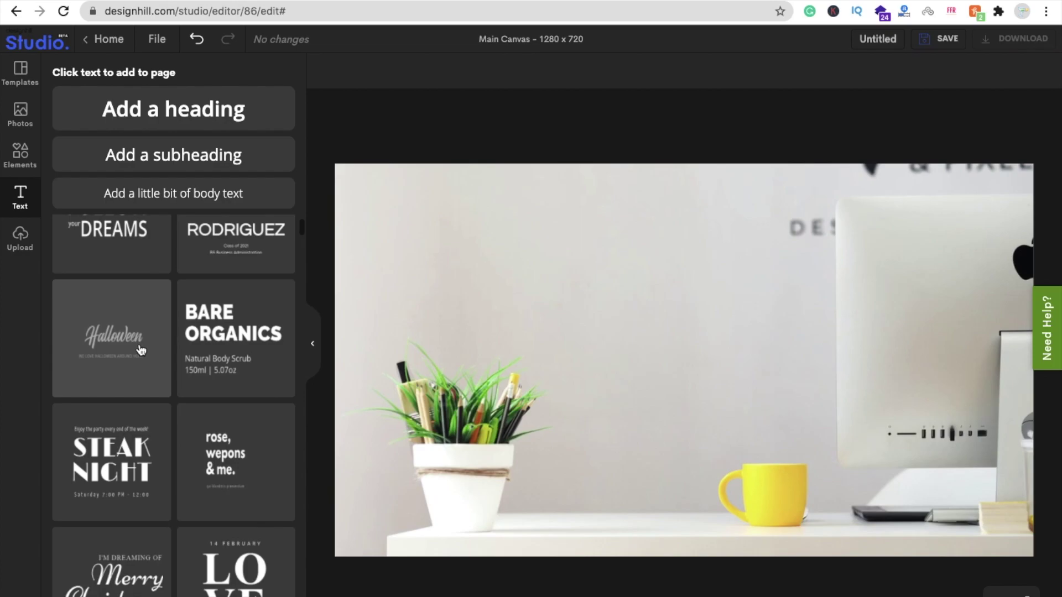
pyautogui.scroll(-1, 141, 350)
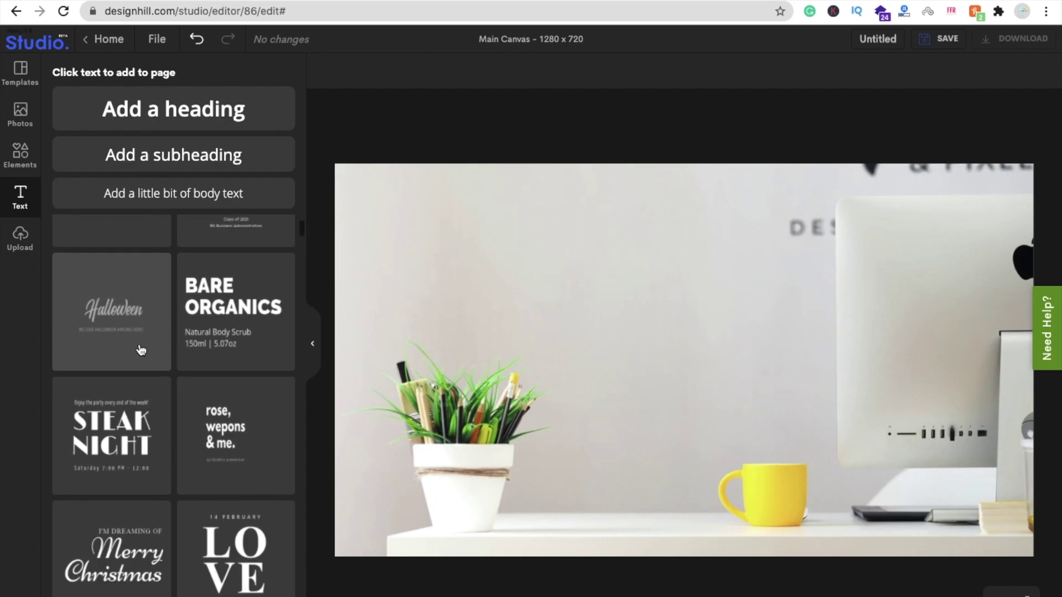
pyautogui.click(221, 329)
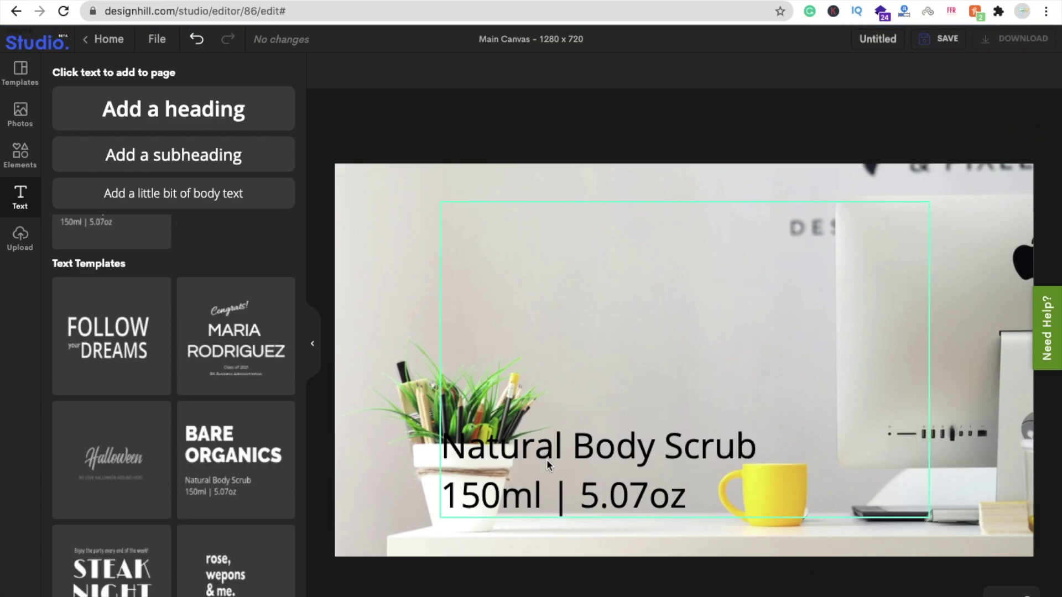
pyautogui.click(606, 351)
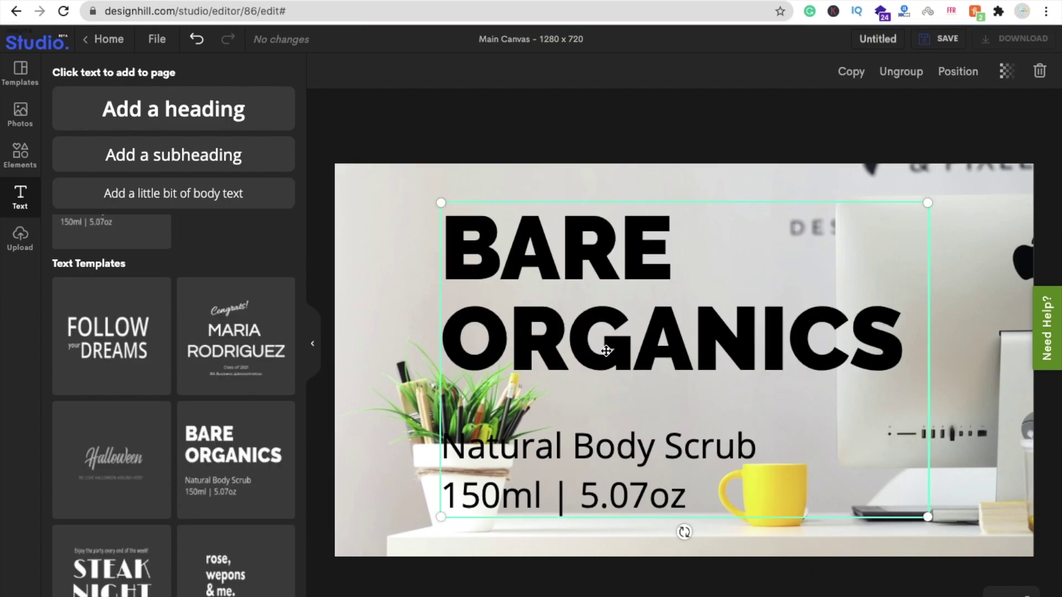
pyautogui.click(900, 73)
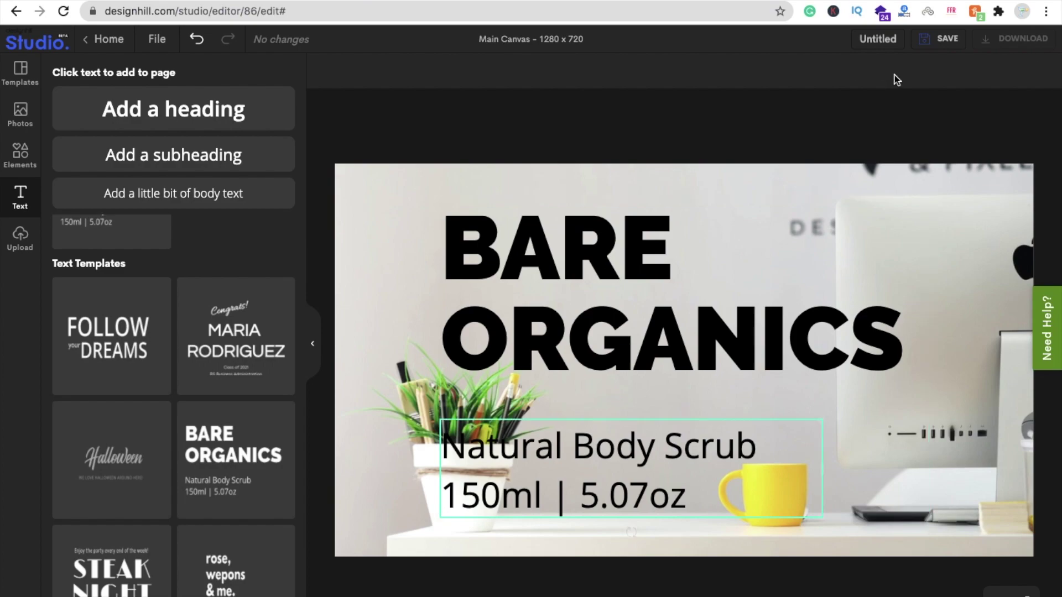
# Replace the BARE ORGANICS heading text with 'MAKE A LOGO'.
pyautogui.click(547, 346)
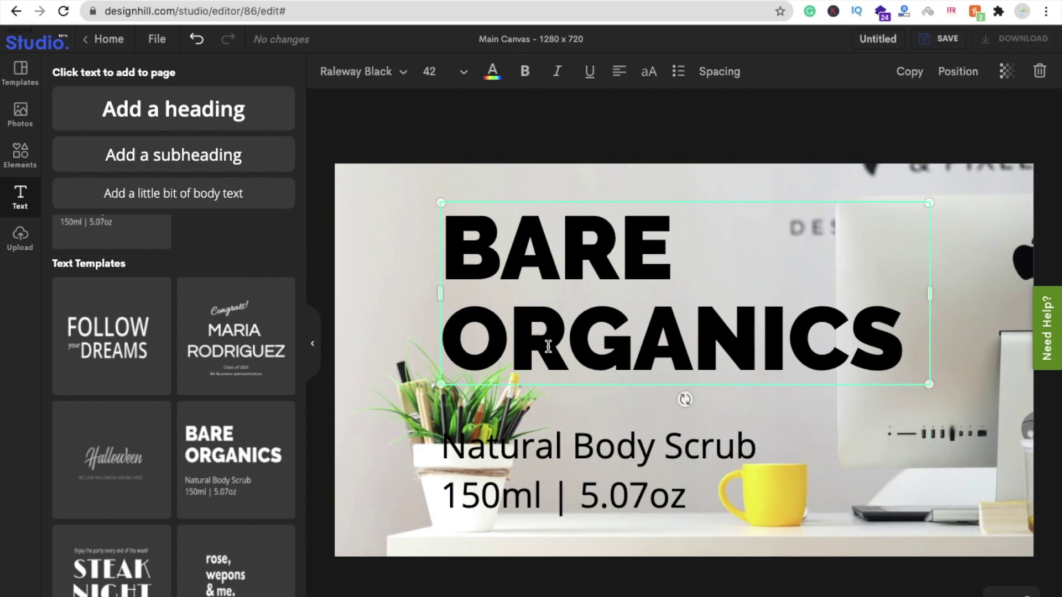
pyautogui.doubleClick(548, 346)
pyautogui.press('BackSpace')
pyautogui.press('BackSpace')
pyautogui.press('BackSpace')
pyautogui.press('BackSpace')
pyautogui.press('BackSpace')
pyautogui.press('BackSpace')
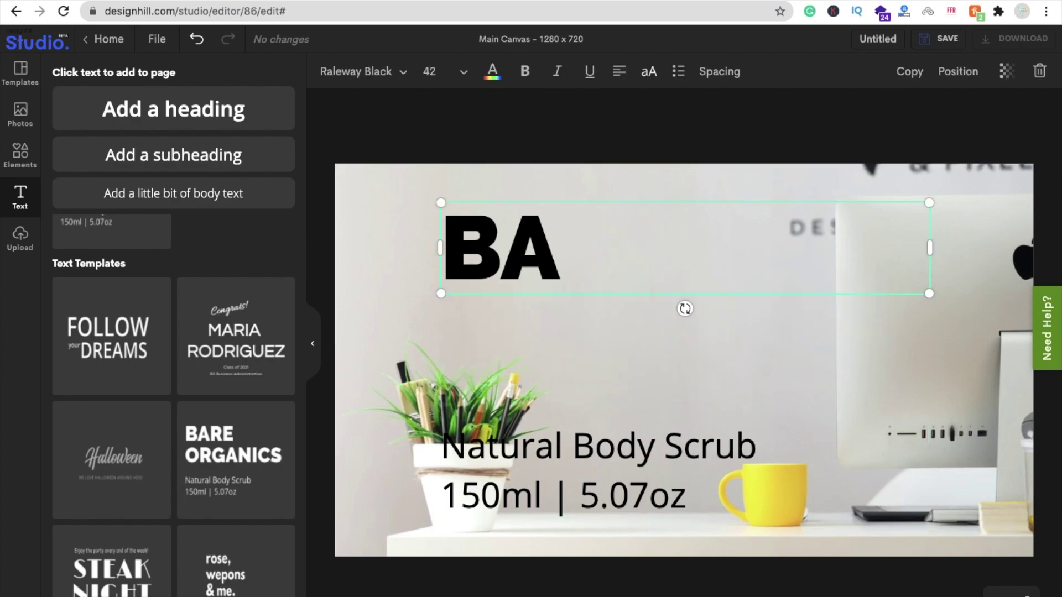
pyautogui.write('MAKE A')
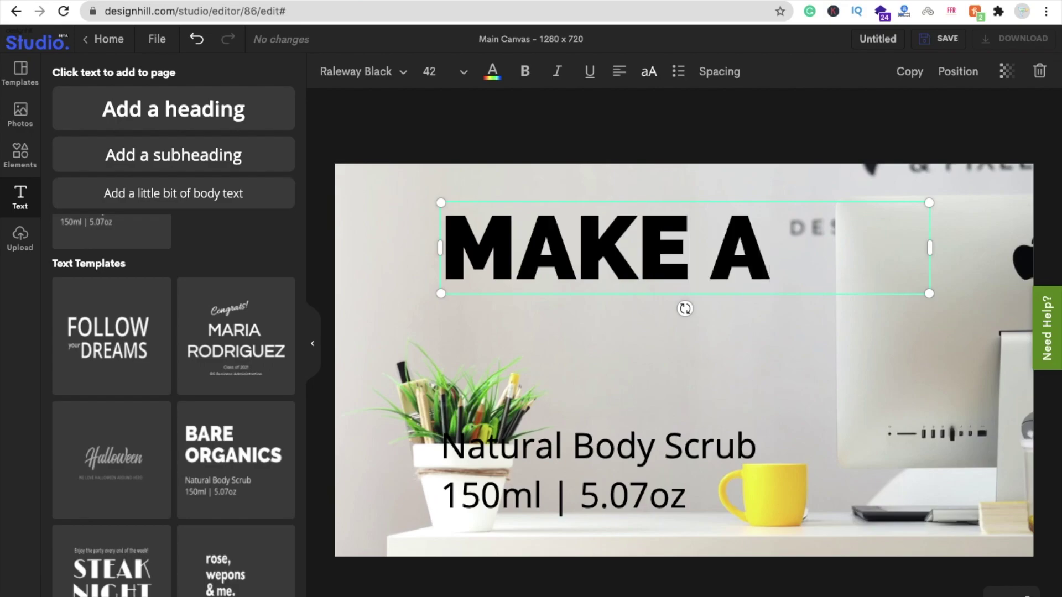
pyautogui.press('BackSpace')
pyautogui.press('BackSpace')
pyautogui.press('BackSpace')
pyautogui.press('BackSpace')
pyautogui.press('BackSpace')
pyautogui.press('BackSpace')
pyautogui.write('LO')
pyautogui.press('BackSpace')
pyautogui.press('BackSpace')
pyautogui.write('MAKE A LOGO')
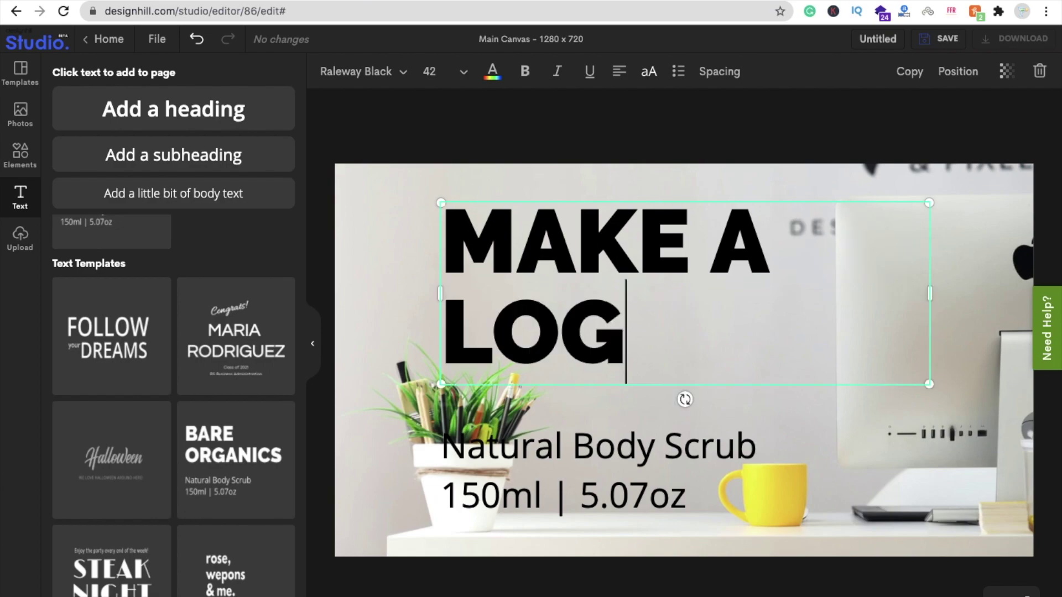
# Set the heading font size to 24 and enlarge its text box.
pyautogui.click(450, 75)
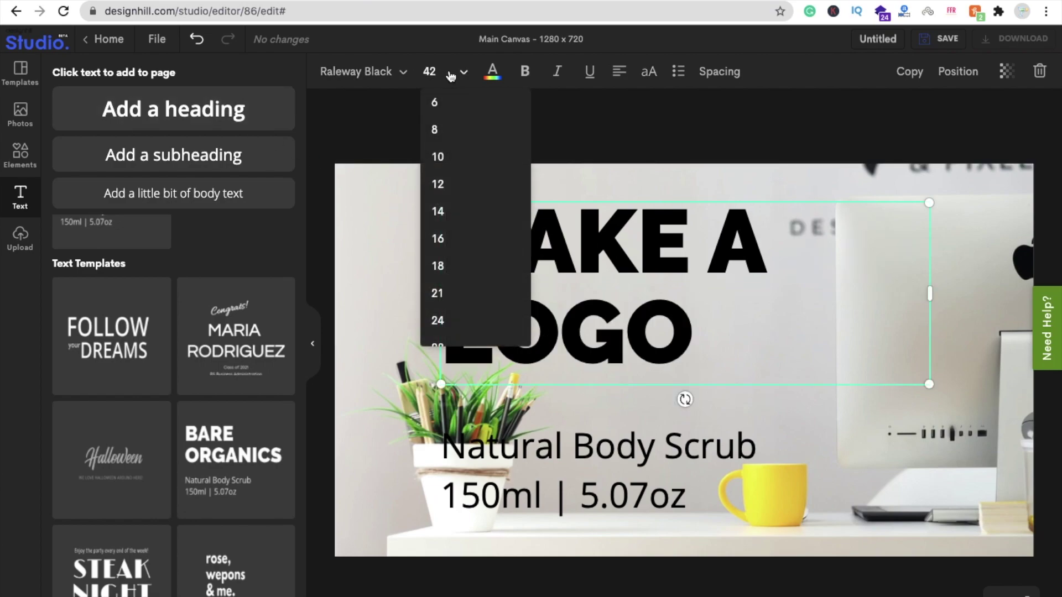
pyautogui.click(449, 318)
pyautogui.moveTo(719, 304); pyautogui.dragTo(807, 359)
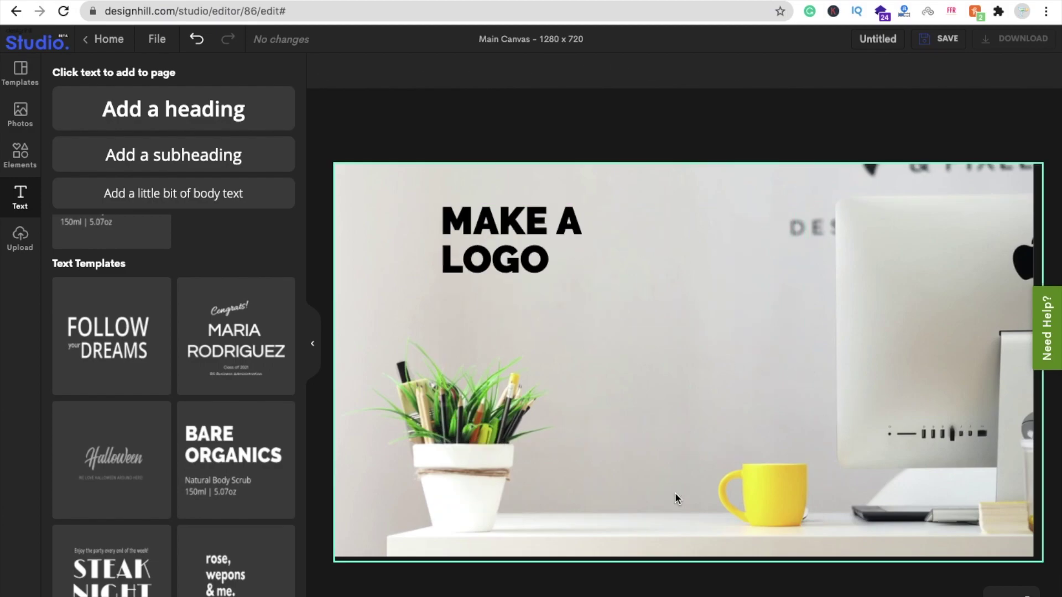
# Scale up the MAKE A LOGO heading and adjust its font size.
pyautogui.click(515, 263)
pyautogui.moveTo(653, 283); pyautogui.dragTo(688, 302)
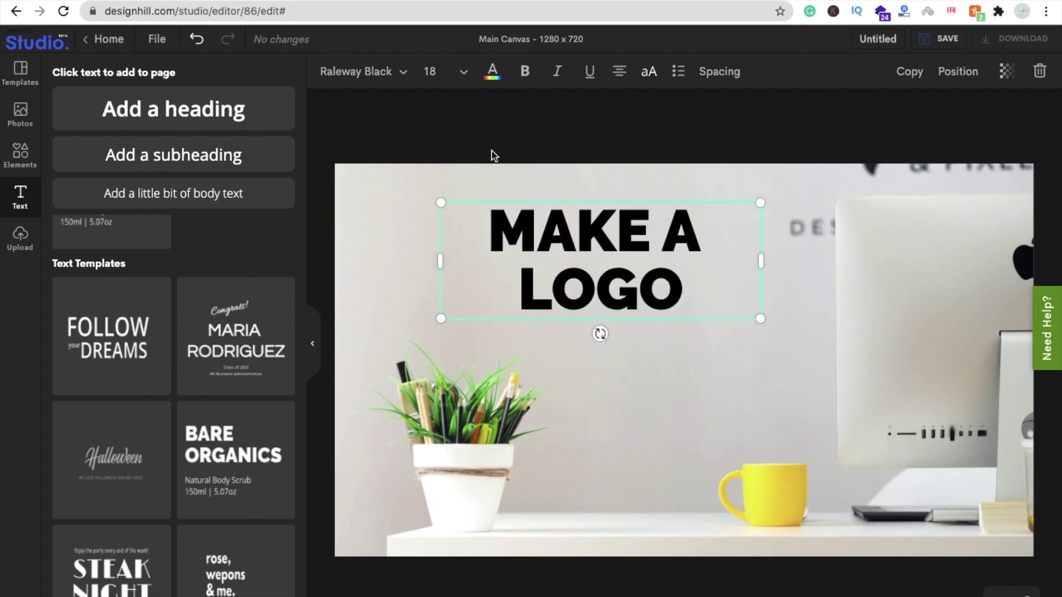
pyautogui.click(458, 125)
pyautogui.click(592, 262)
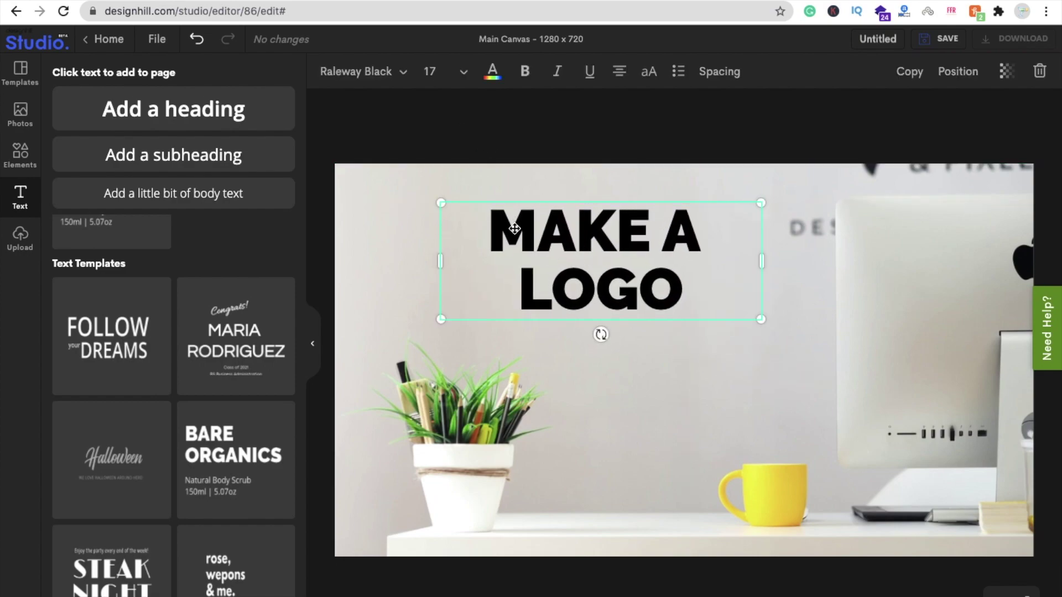
# Set the heading in the serif Forum font, then show the shapes library.
pyautogui.click(366, 81)
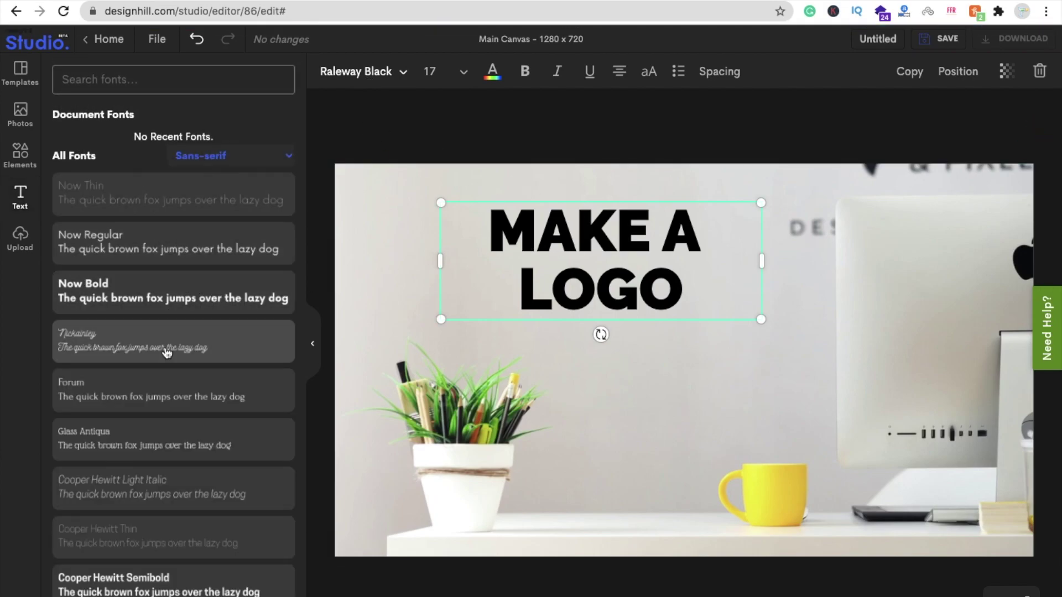
pyautogui.click(165, 390)
pyautogui.click(339, 135)
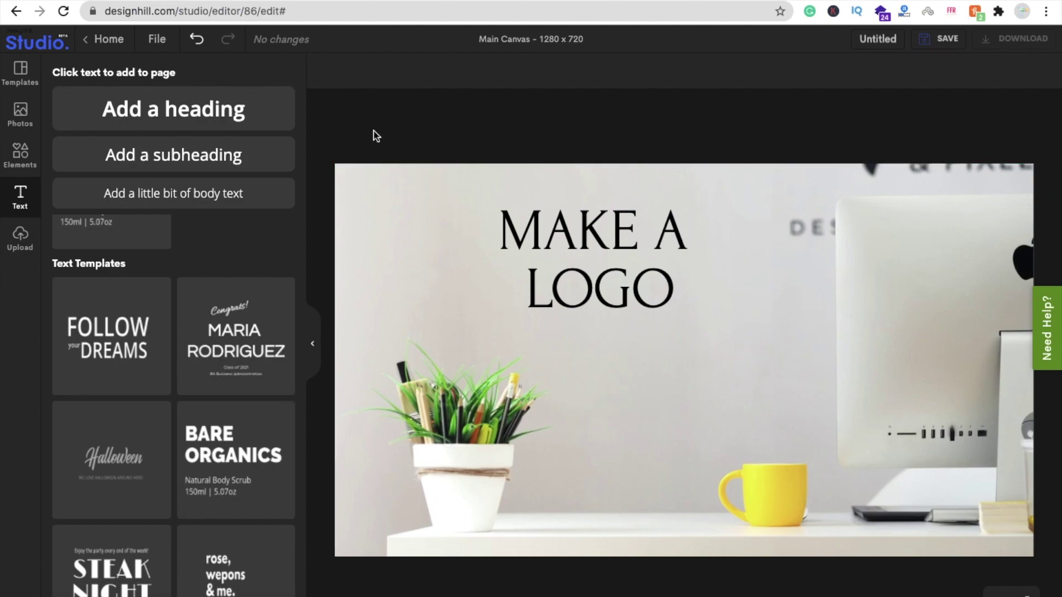
pyautogui.click(8, 154)
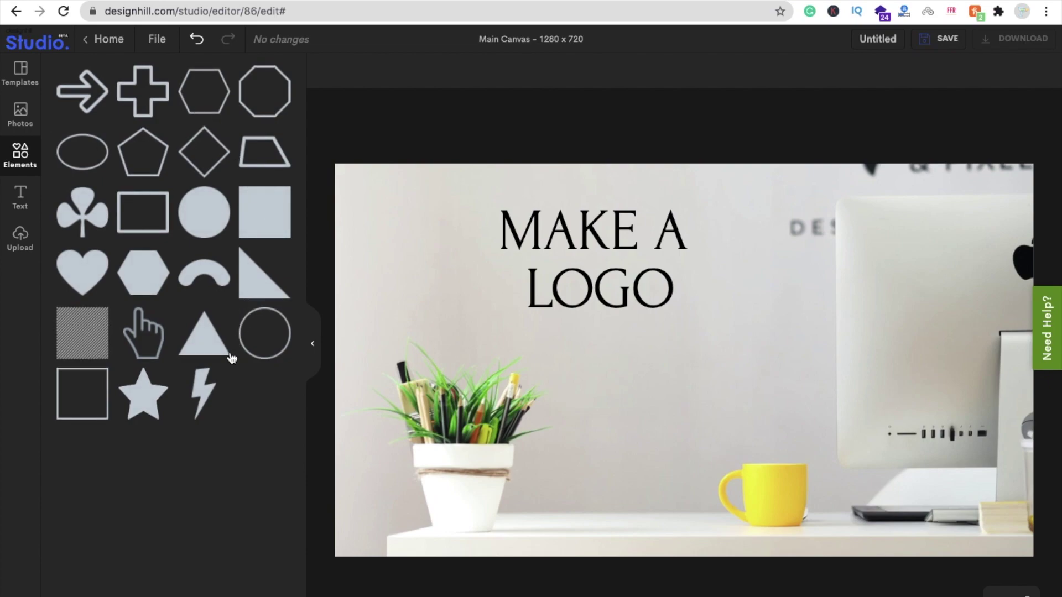
# Add a star shape, shrink it, and place it just below the heading.
pyautogui.click(152, 393)
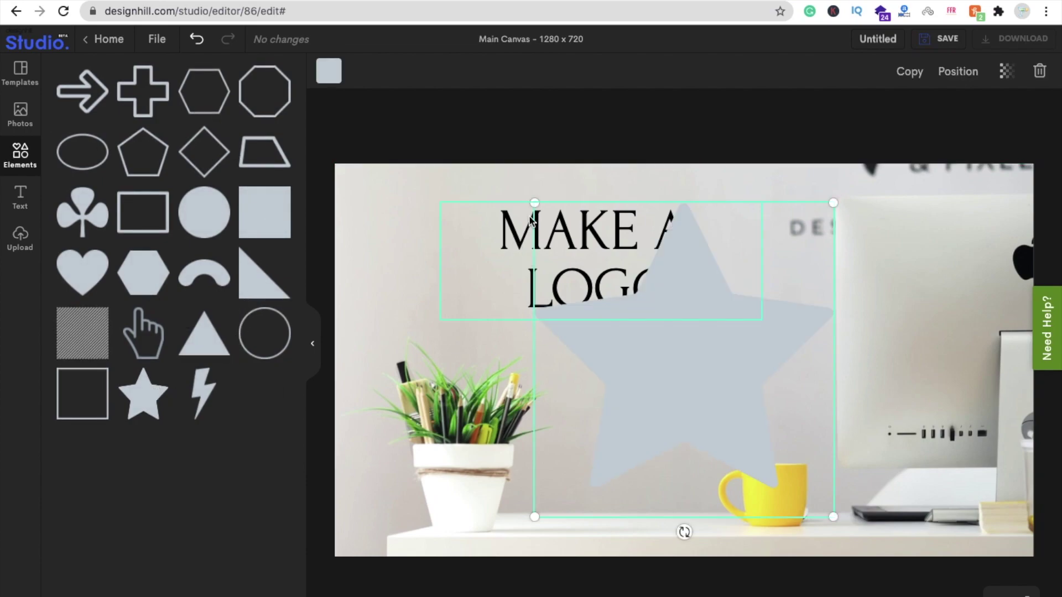
pyautogui.moveTo(534, 203); pyautogui.dragTo(726, 390)
pyautogui.moveTo(771, 440); pyautogui.dragTo(631, 370)
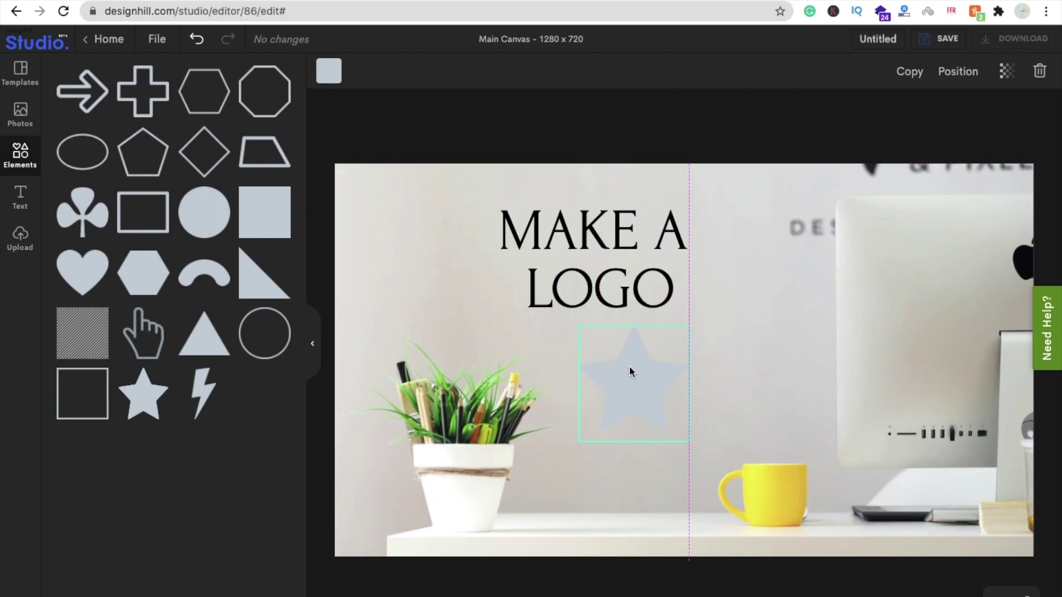
pyautogui.moveTo(580, 326); pyautogui.dragTo(590, 359)
pyautogui.moveTo(636, 409); pyautogui.dragTo(587, 360)
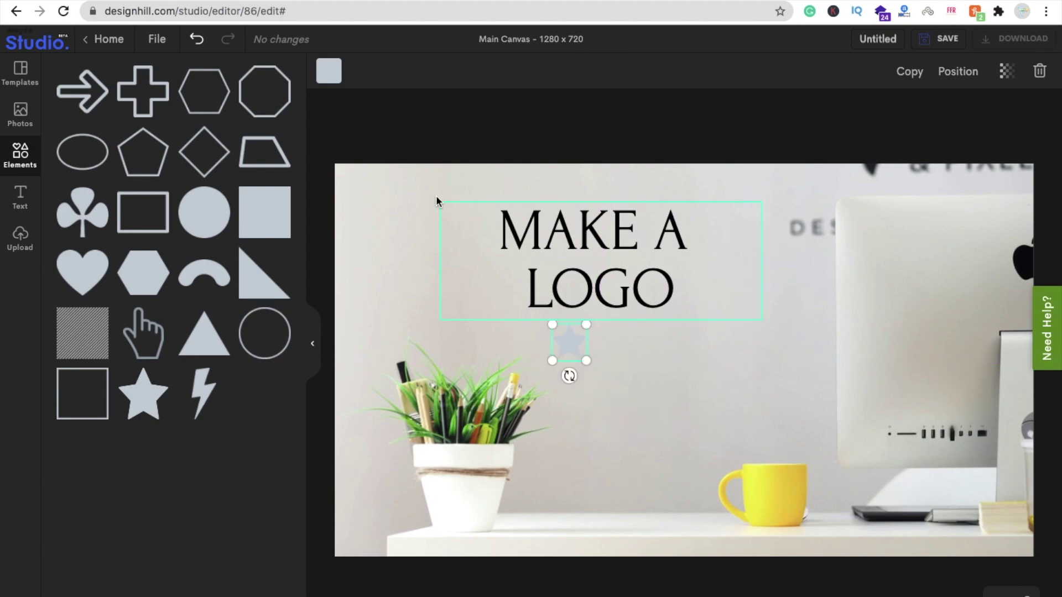
# Make the star yellow #FDFB46, duplicate it, and move the copy into the row.
pyautogui.click(330, 80)
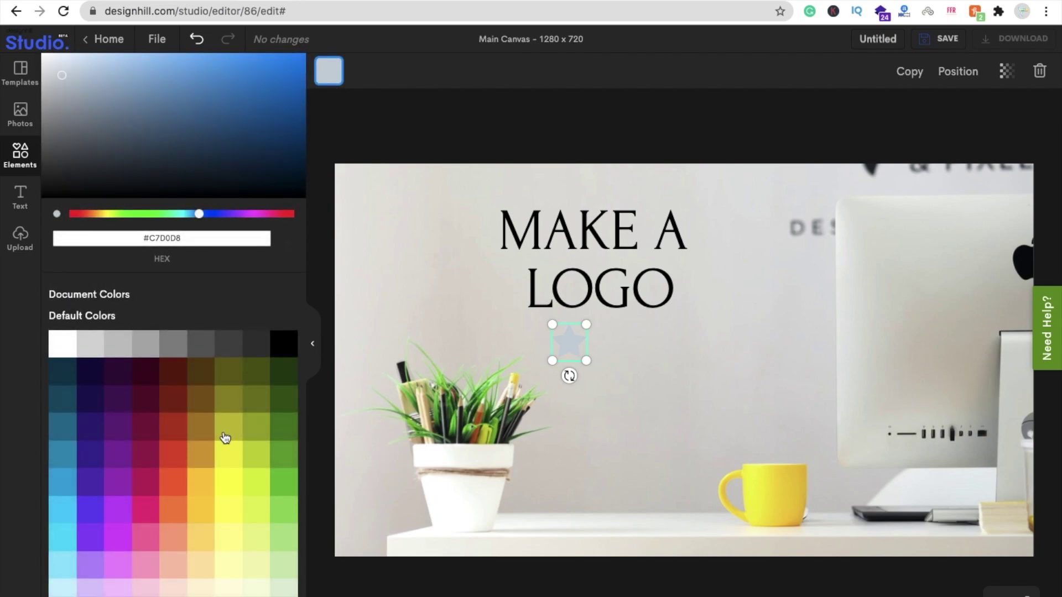
pyautogui.click(225, 438)
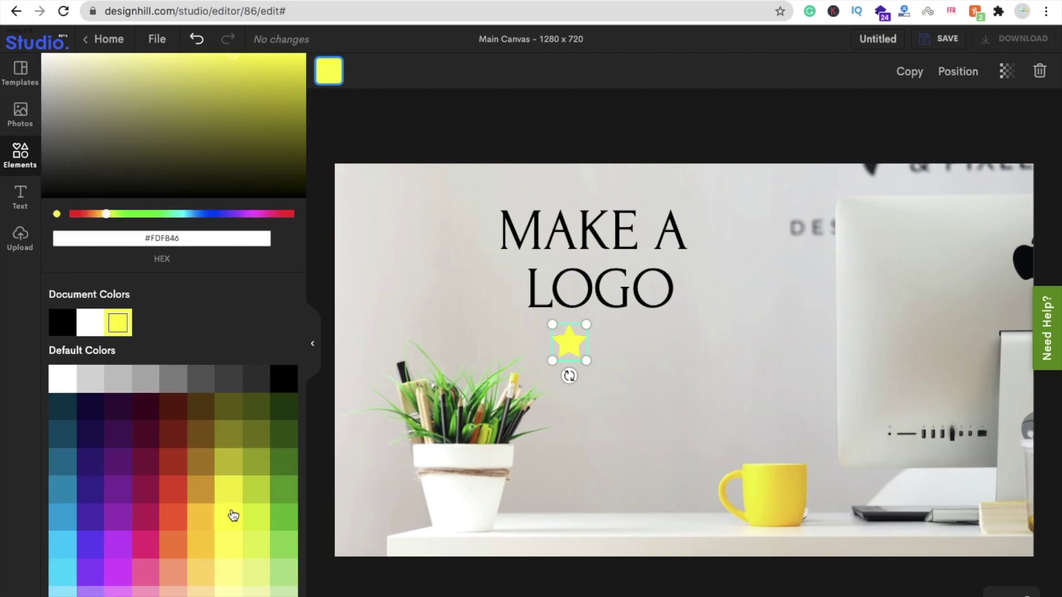
pyautogui.click(917, 81)
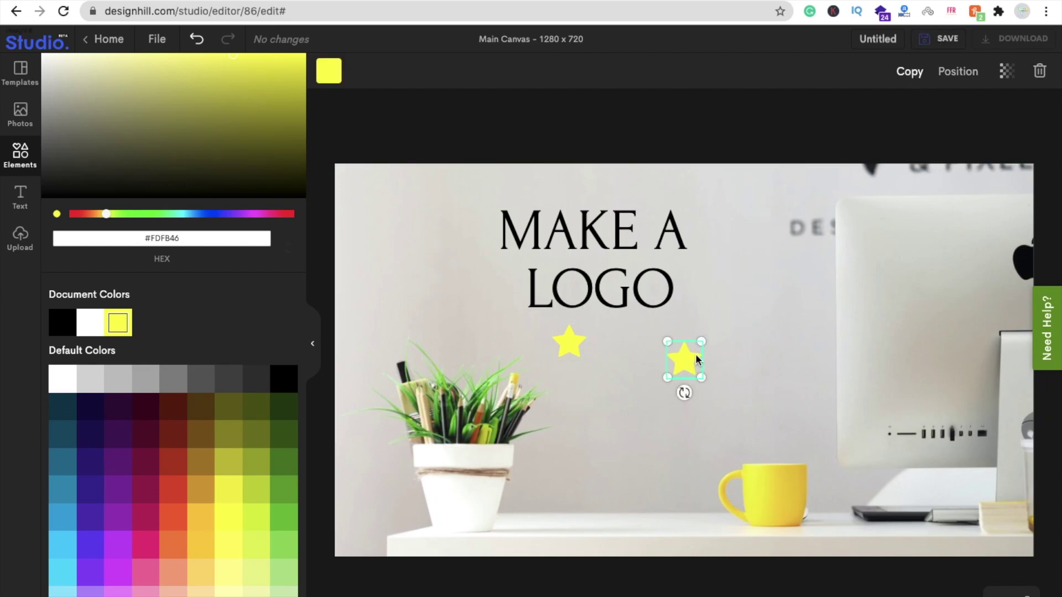
pyautogui.moveTo(670, 359)
pyautogui.mouseDown()
pyautogui.moveTo(617, 341)
pyautogui.moveTo(683, 359)
pyautogui.moveTo(666, 343)
pyautogui.mouseUp()
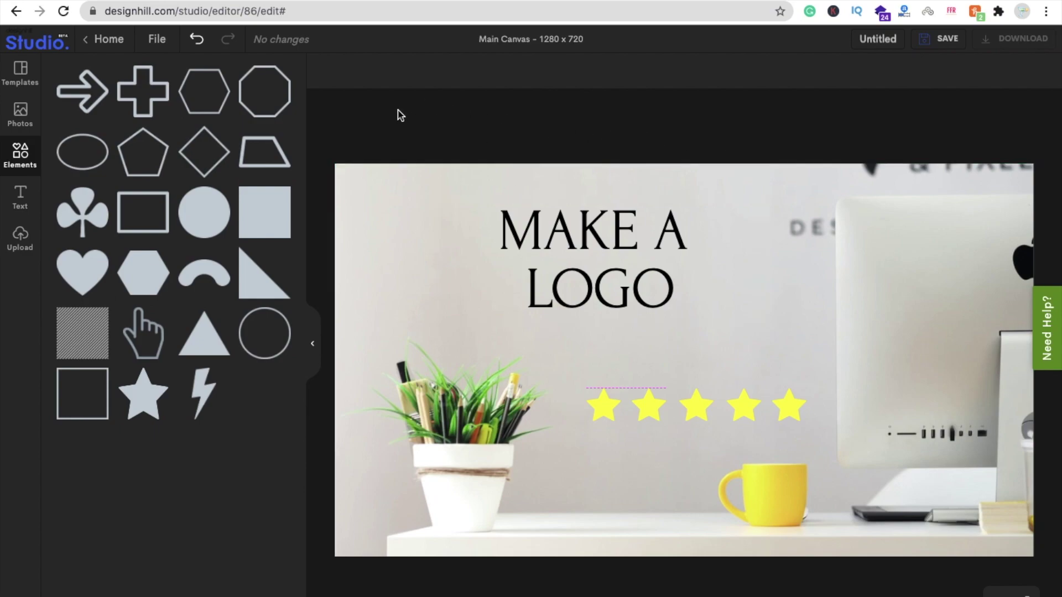
# Show the uploads library of previously uploaded images, cancelling the new image upload.
pyautogui.click(27, 195)
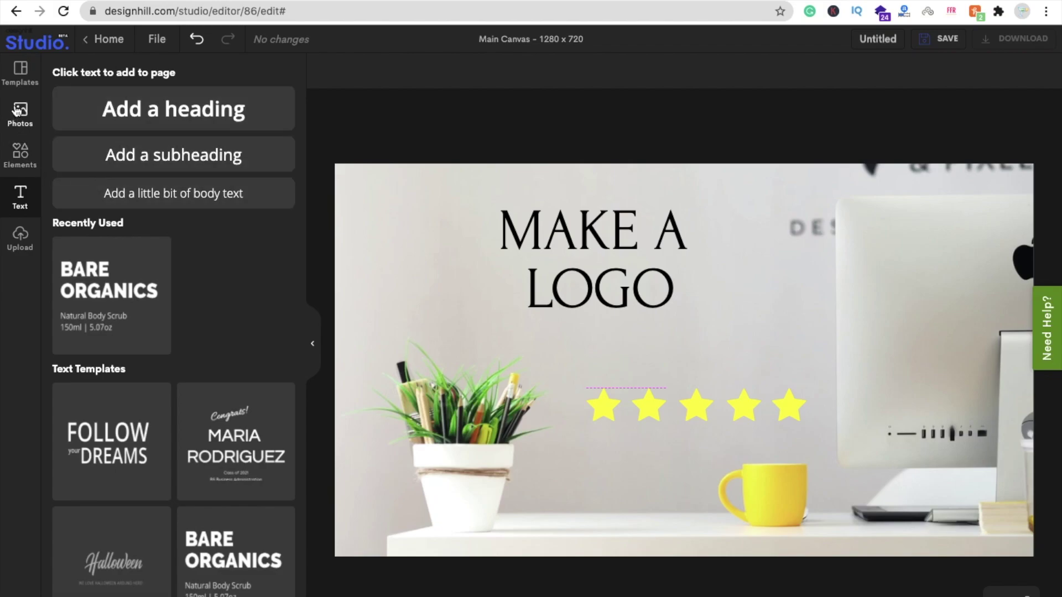
pyautogui.click(21, 238)
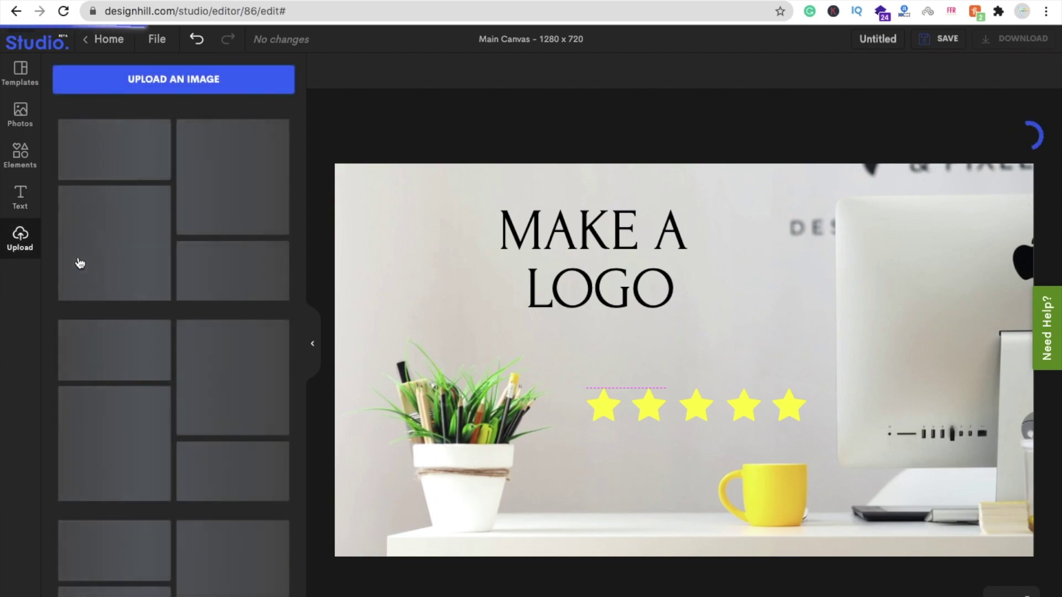
pyautogui.click(168, 81)
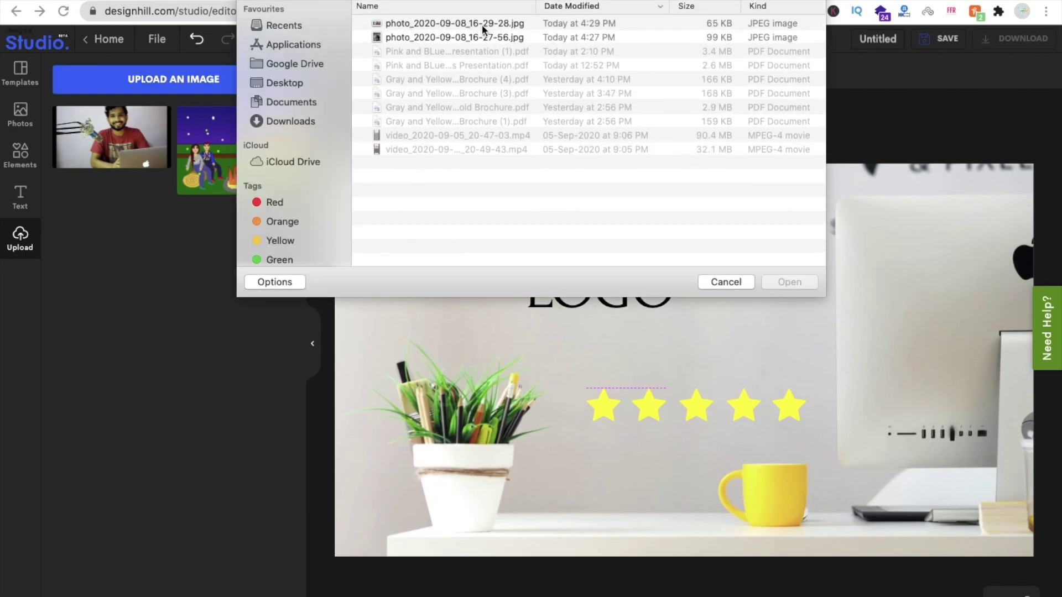
pyautogui.click(725, 282)
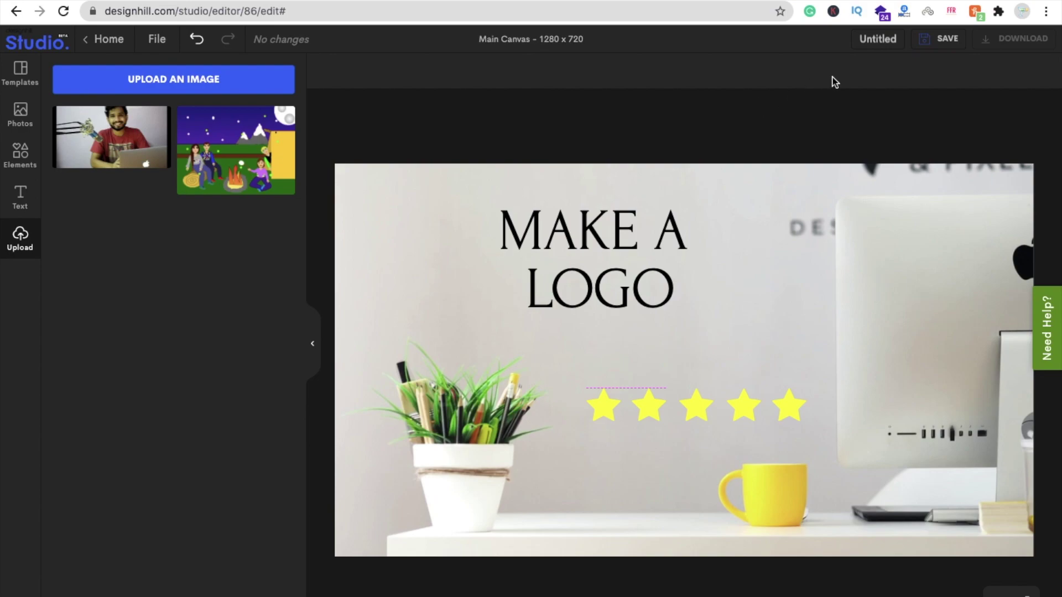
# Retitle the design from Untitled to 'make a logo' and save it.
pyautogui.doubleClick(877, 39)
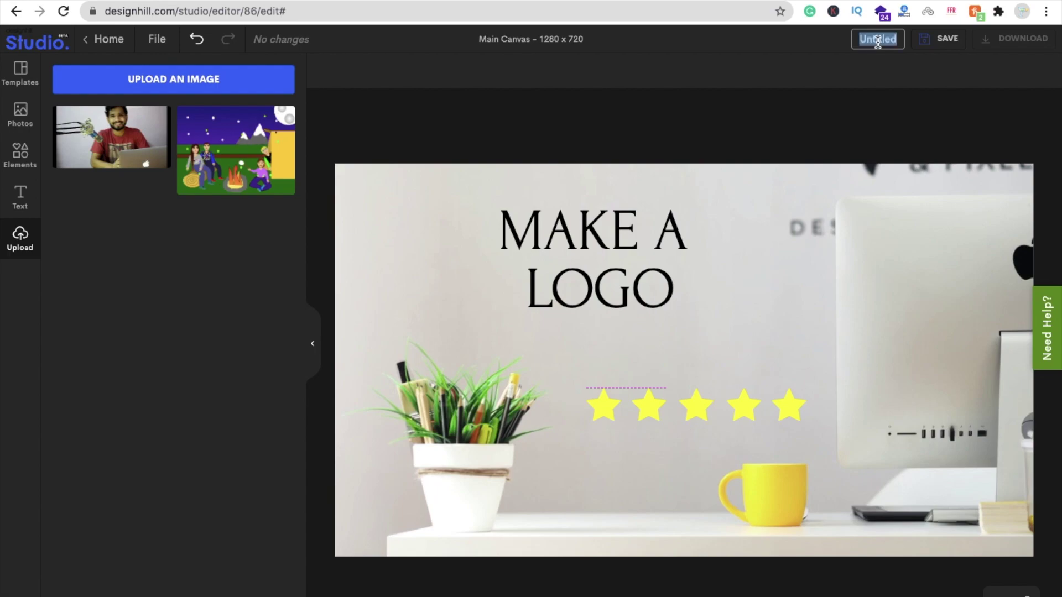
pyautogui.write('make a logo')
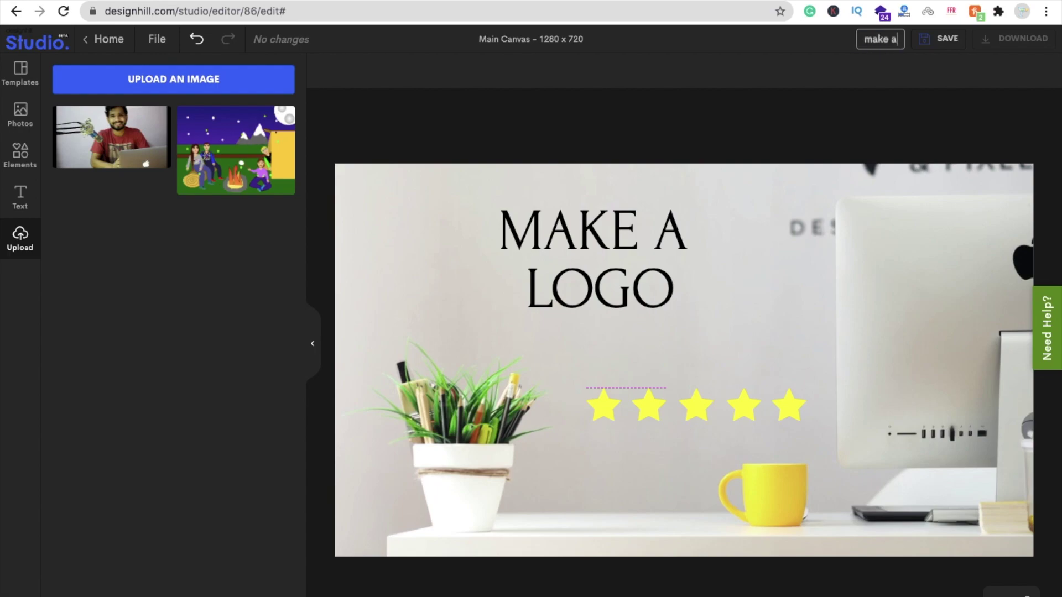
pyautogui.click(806, 117)
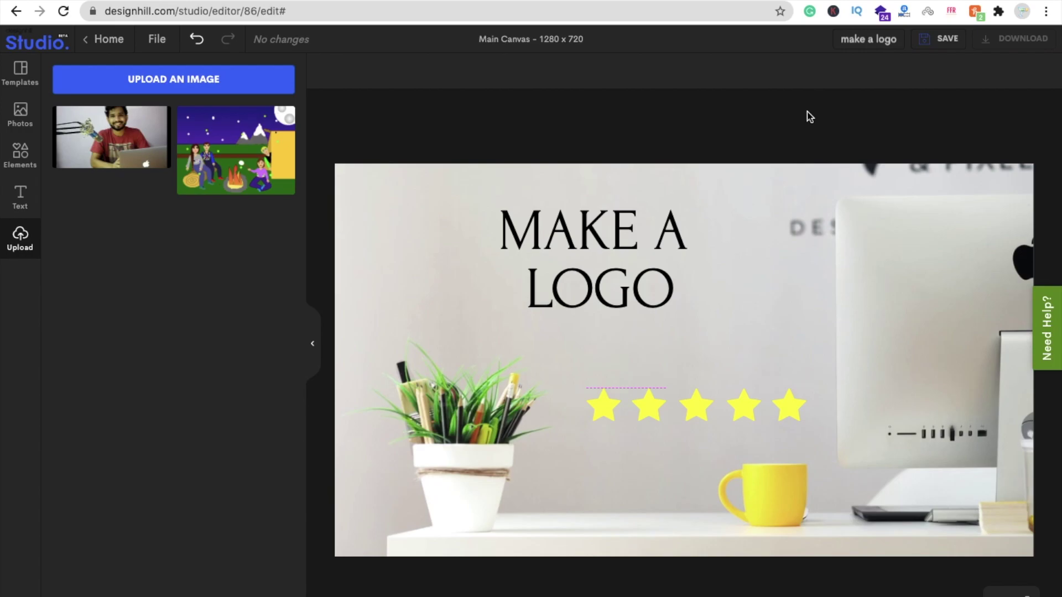
pyautogui.click(951, 45)
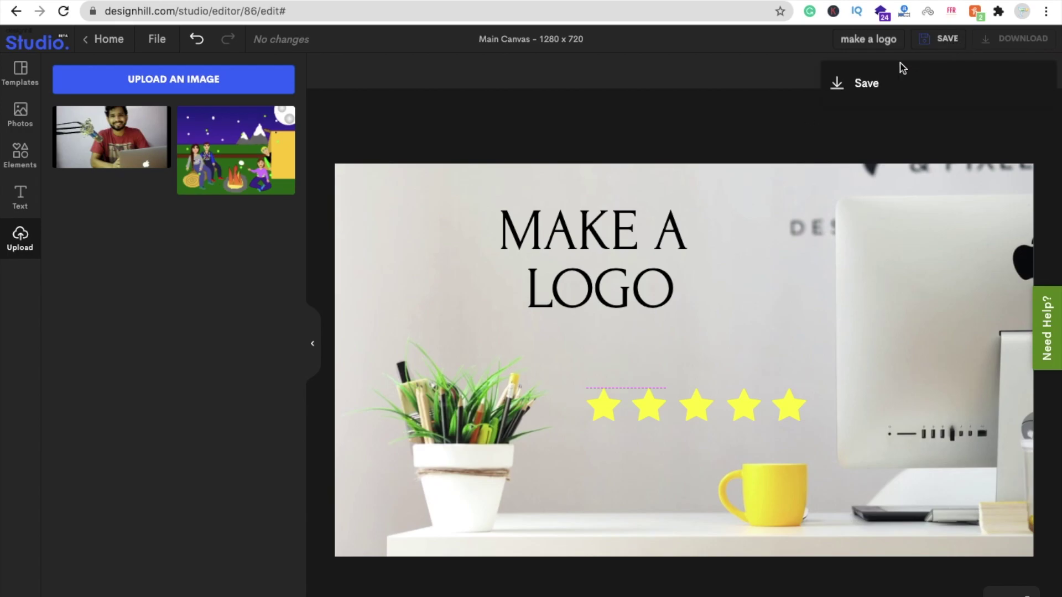
pyautogui.click(878, 83)
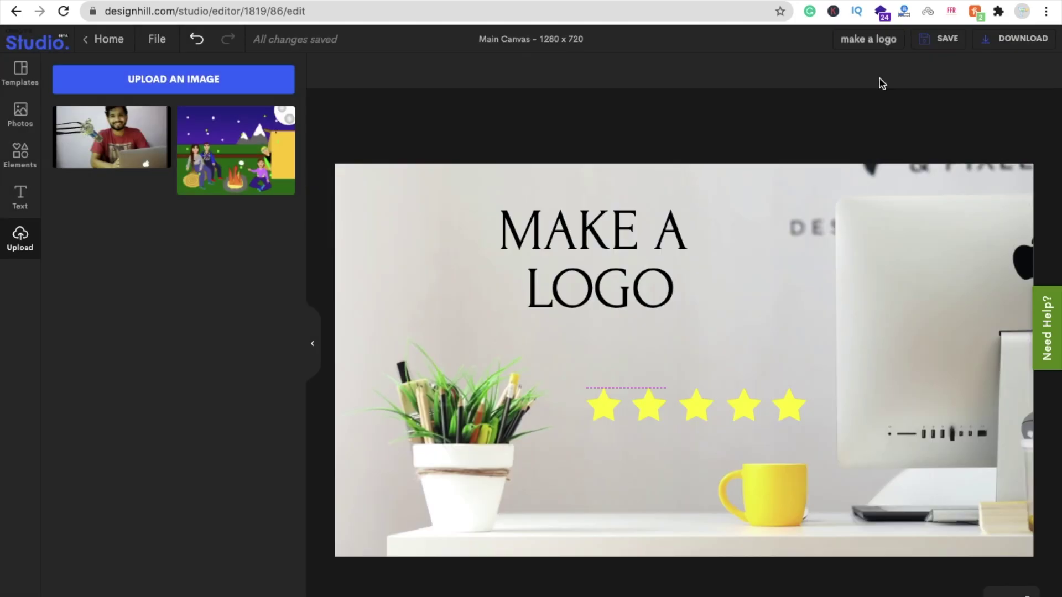
# Download the design as a PNG file at 1x size.
pyautogui.click(1028, 44)
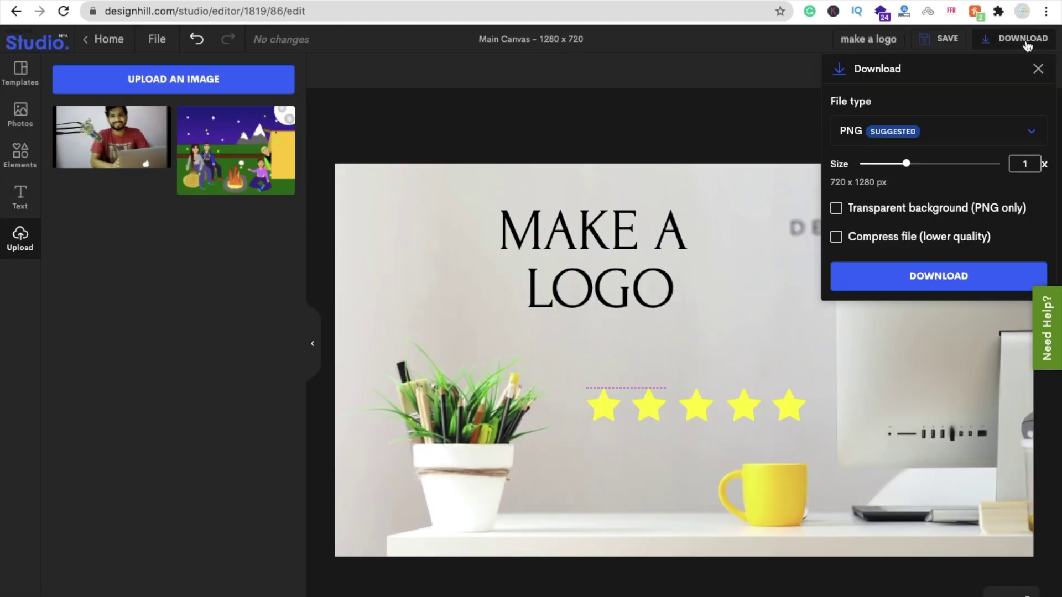
pyautogui.click(868, 131)
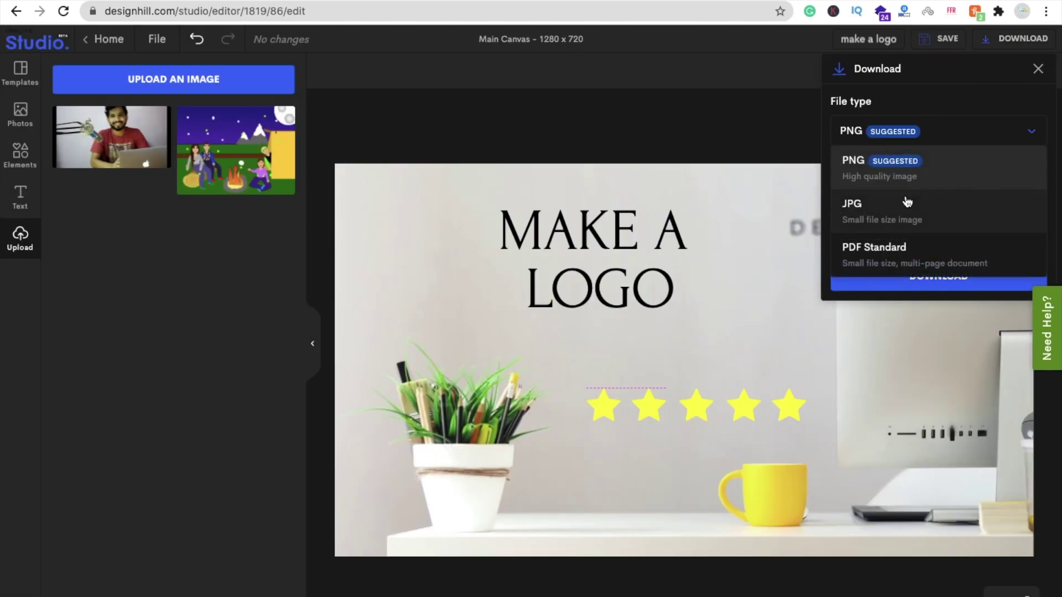
pyautogui.click(778, 93)
pyautogui.click(1006, 51)
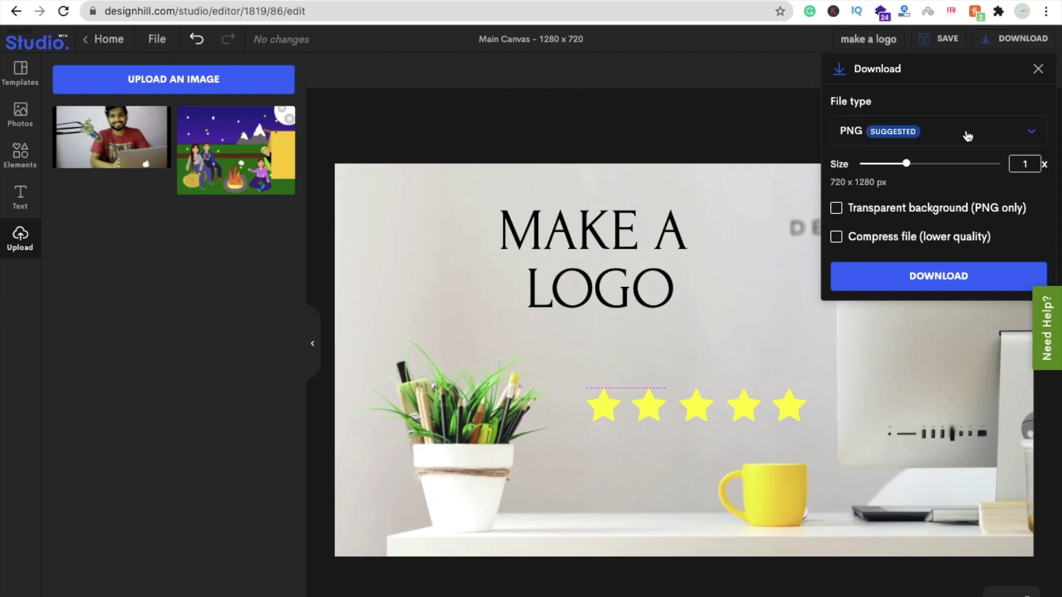
pyautogui.click(927, 276)
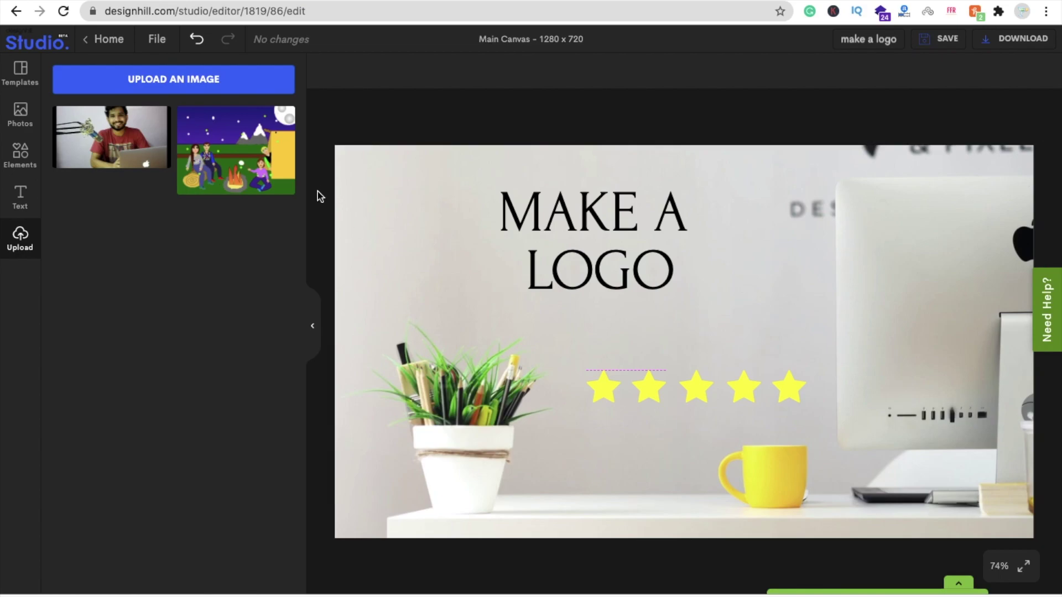
pyautogui.click(169, 595)
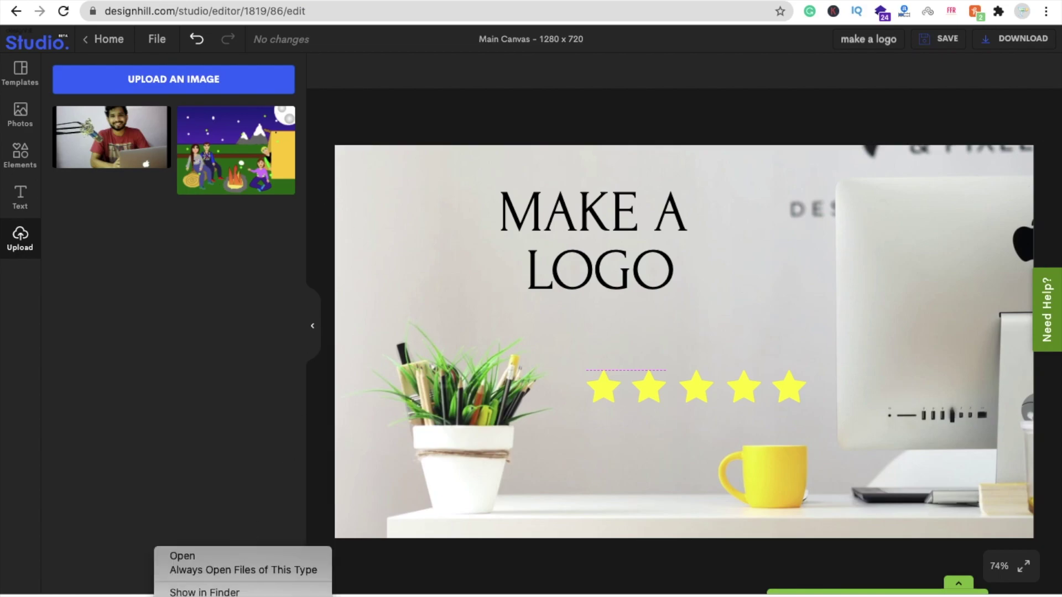
pyautogui.click(205, 592)
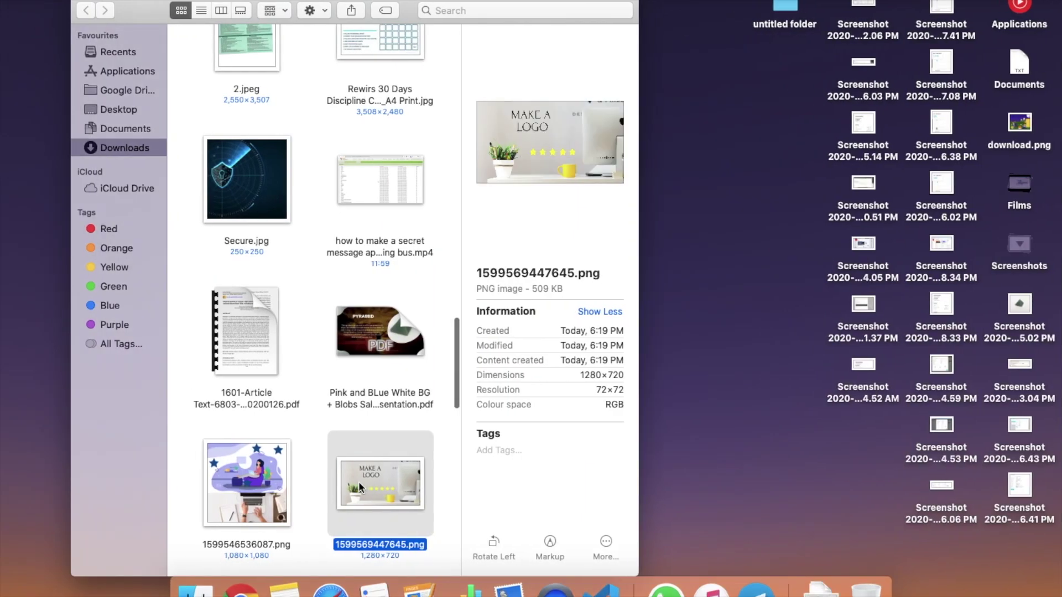
pyautogui.scroll(-5, 354, 442)
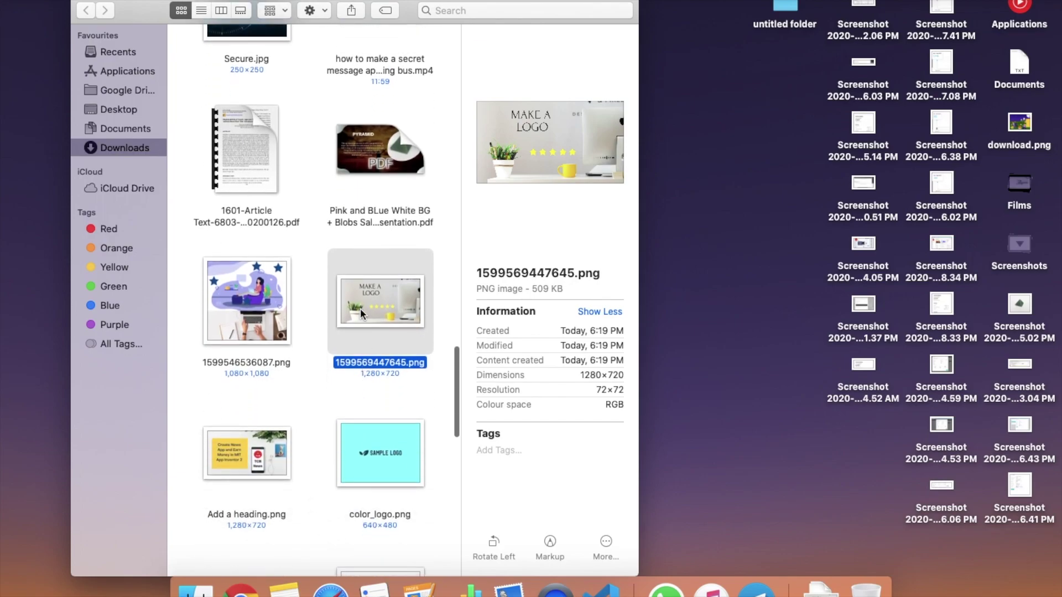